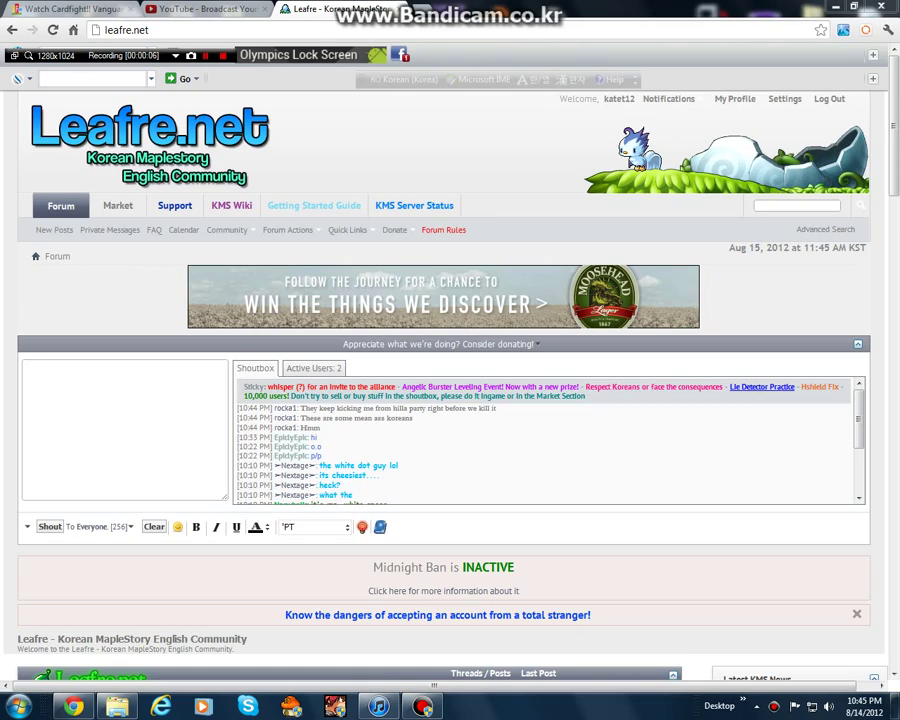
# Open the Getting Started Guide thread from the Leafre.net forum page.
pyautogui.click(149, 30)
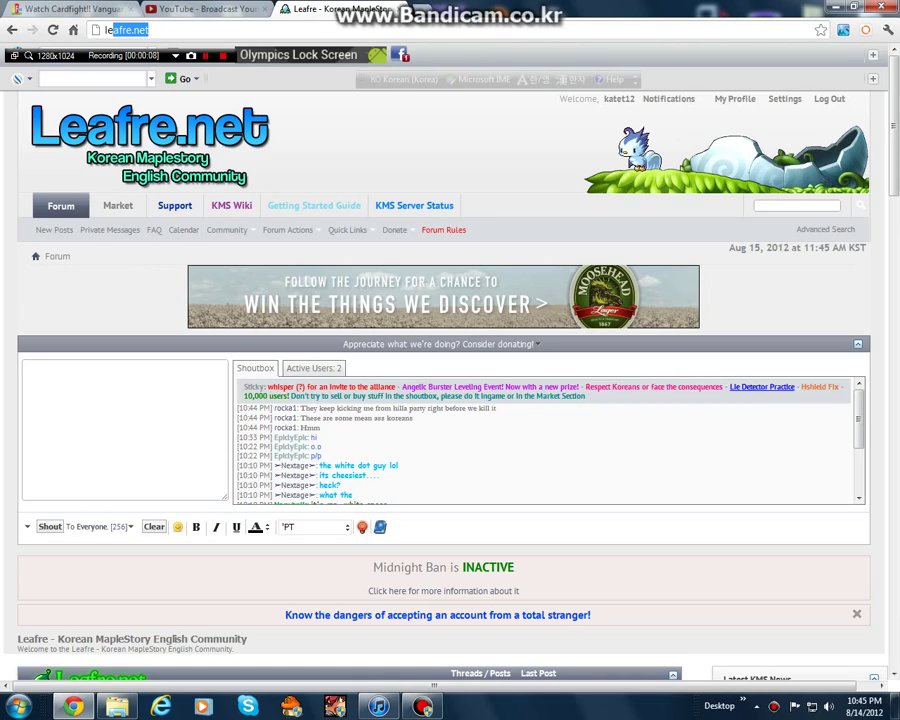
pyautogui.click(149, 30)
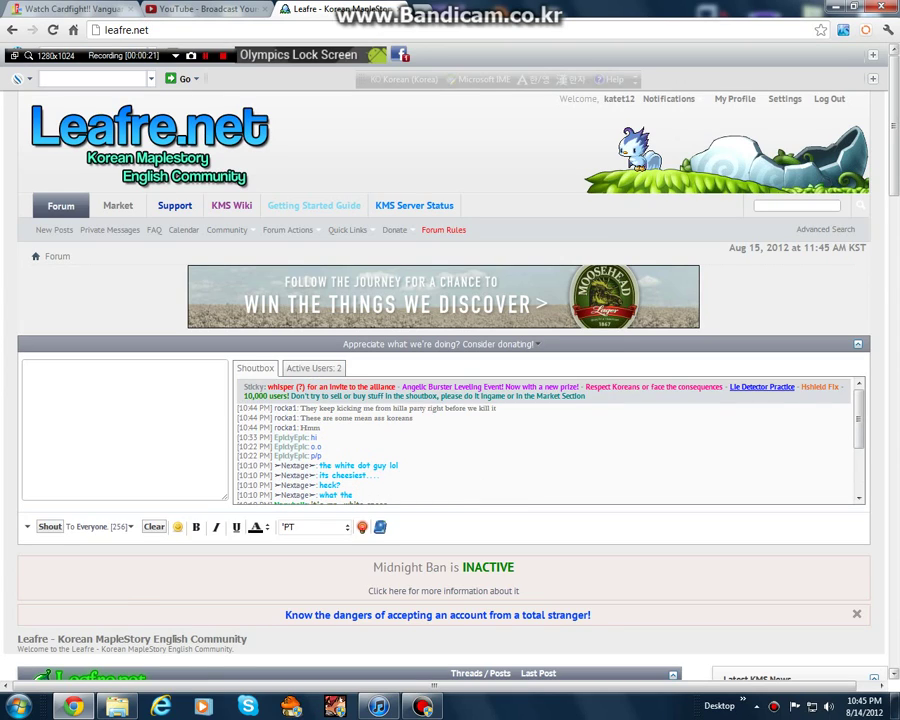
pyautogui.scroll(-5, 450, 400)
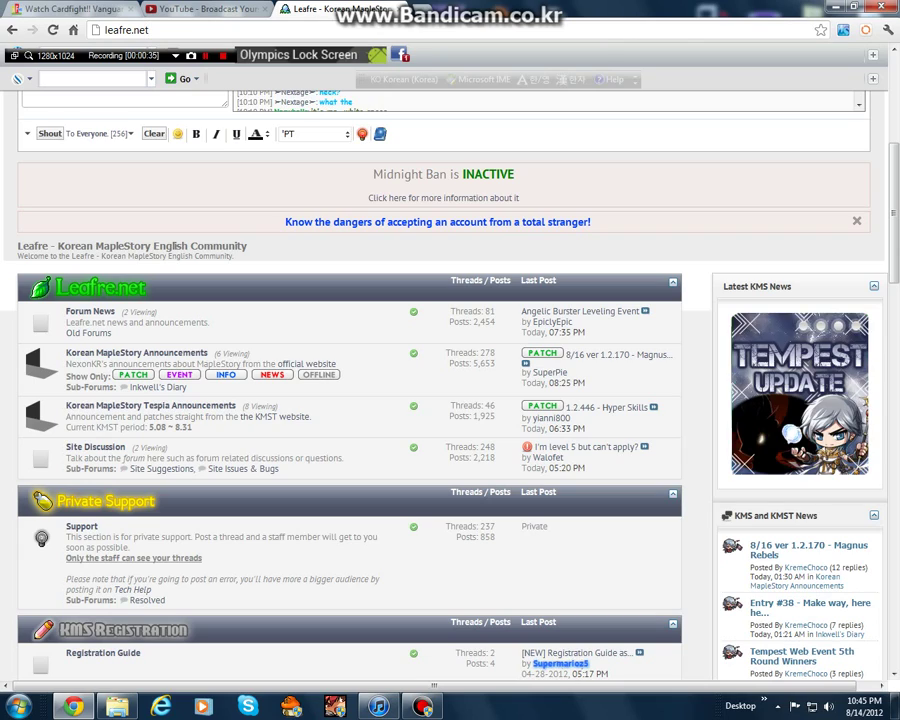
pyautogui.scroll(1, 150, 471)
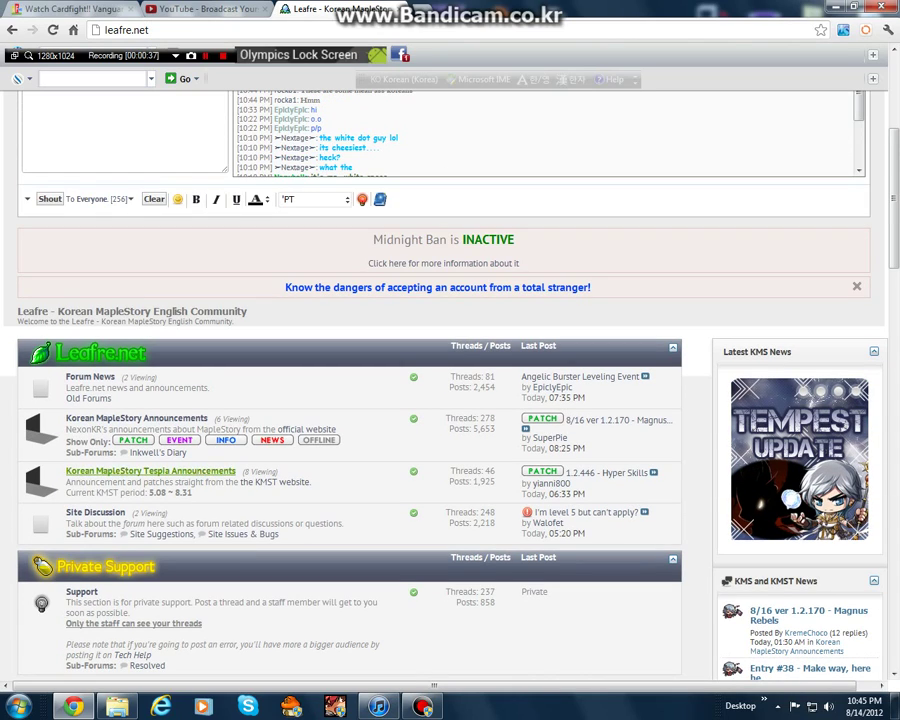
pyautogui.scroll(1, 150, 471)
pyautogui.scroll(3, 150, 471)
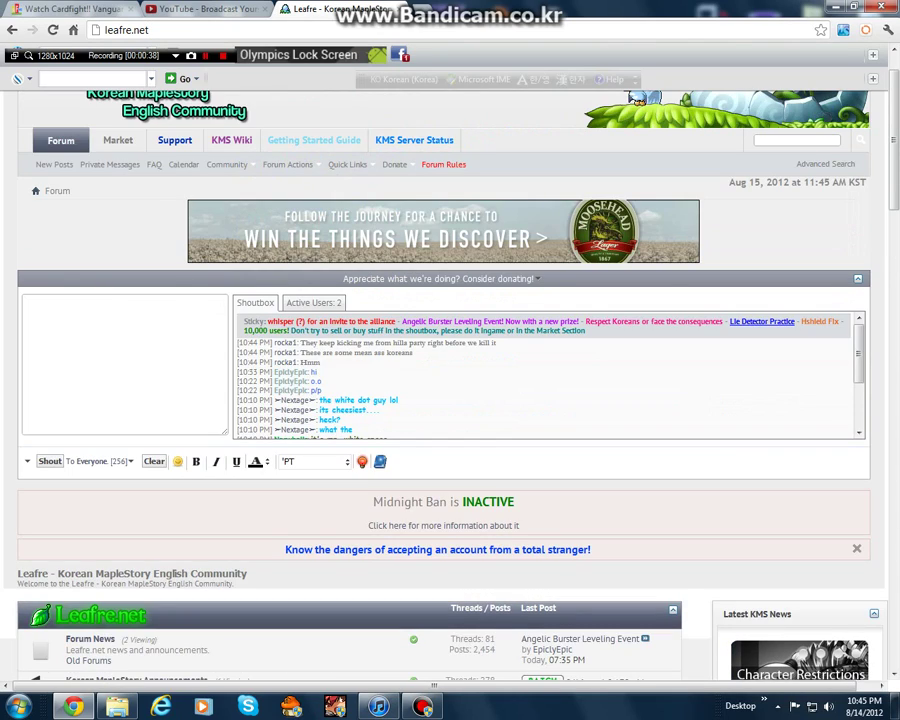
pyautogui.click(313, 140)
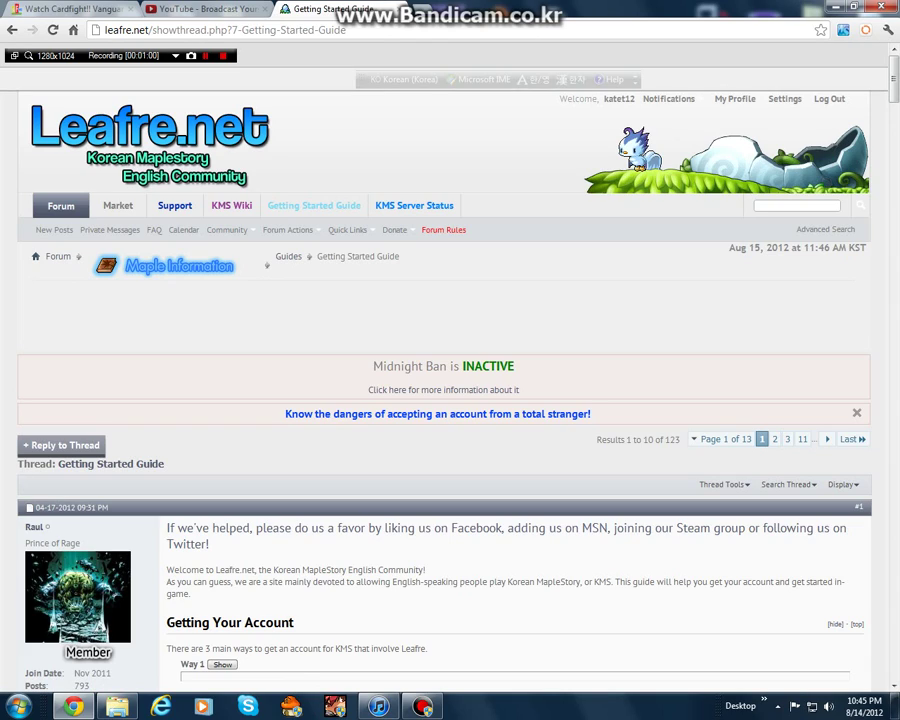
# Scroll to the guide's Downloading, Installing, and Starting the Game section, then open Control Panel.
pyautogui.scroll(-1, 450, 400)
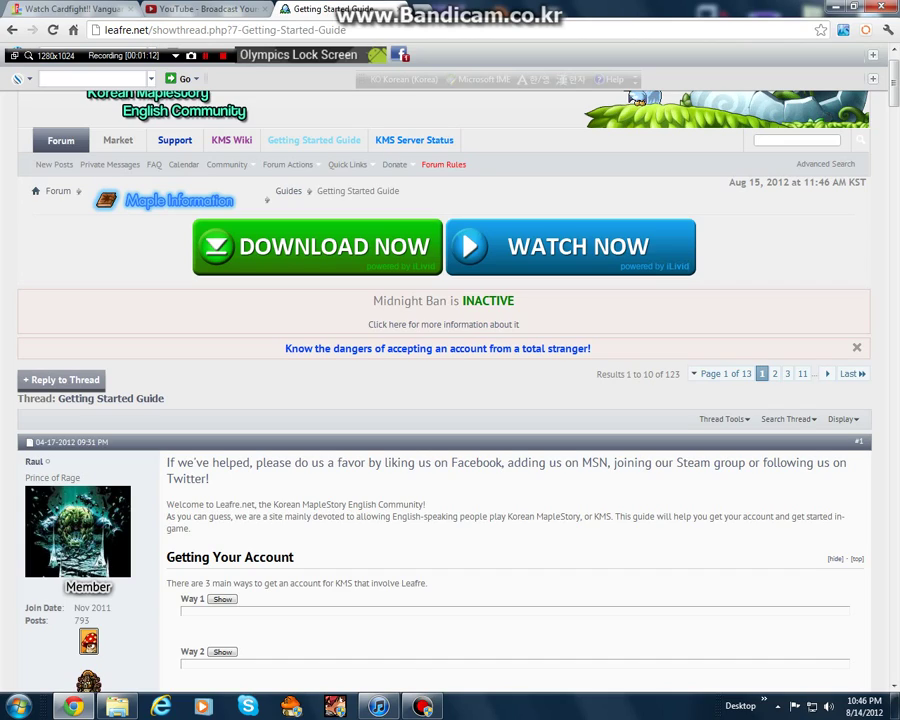
pyautogui.scroll(-2, 450, 400)
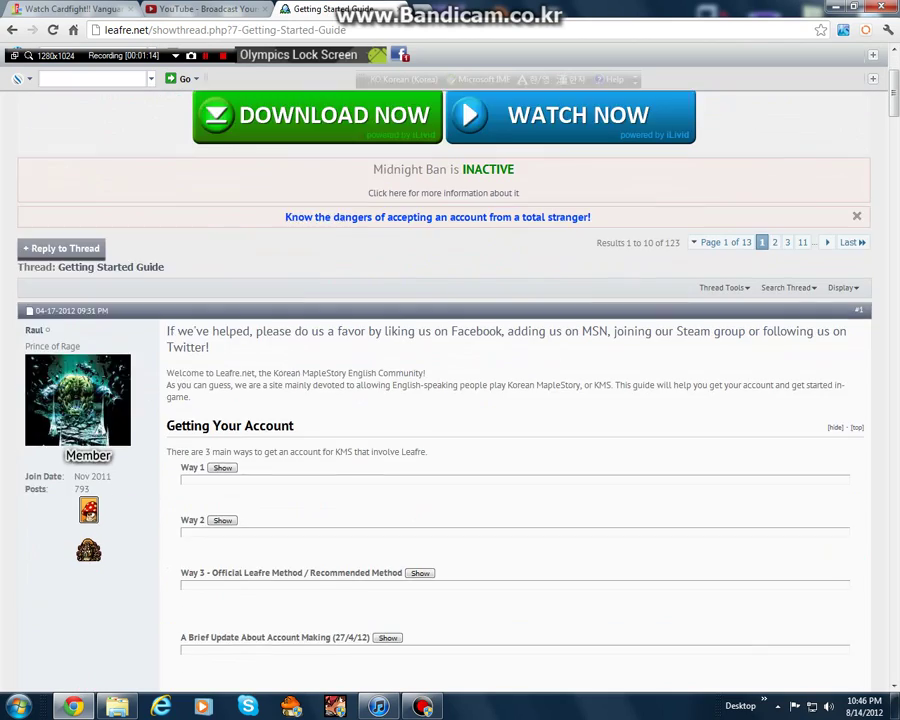
pyautogui.scroll(-2, 450, 400)
pyautogui.scroll(-1, 450, 400)
pyautogui.scroll(-1, 450, 400)
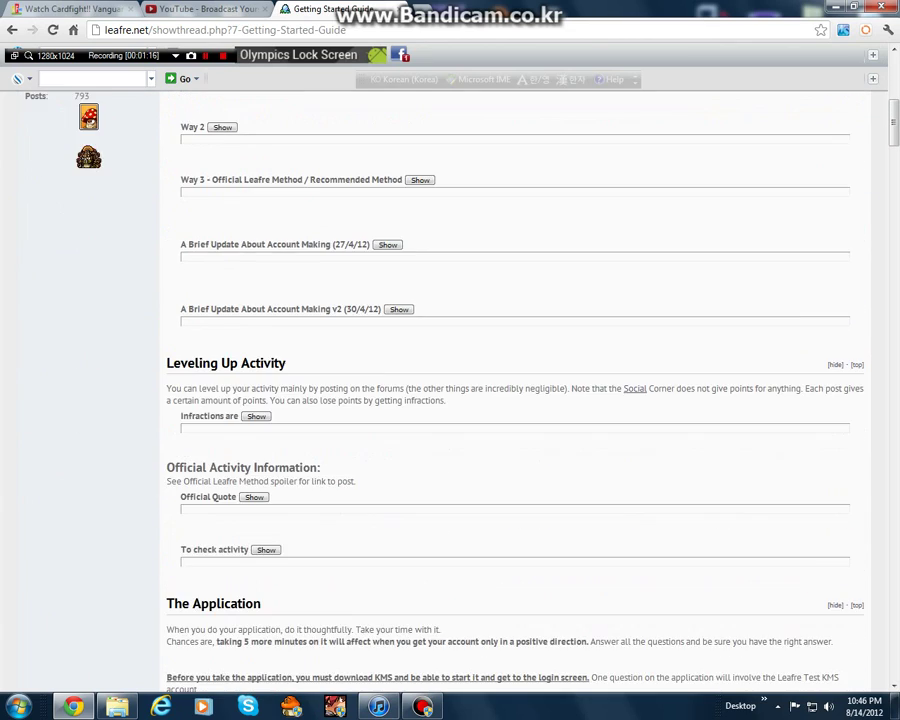
pyautogui.scroll(-2, 450, 400)
pyautogui.scroll(-1, 450, 400)
pyautogui.scroll(-3, 450, 400)
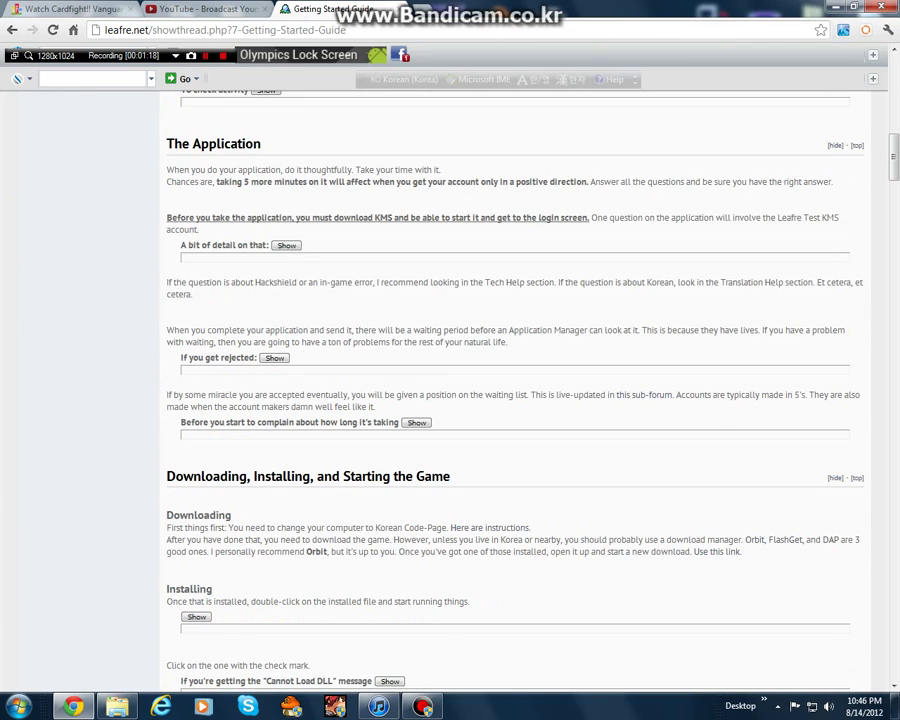
pyautogui.scroll(-1, 450, 400)
pyautogui.scroll(-2, 450, 400)
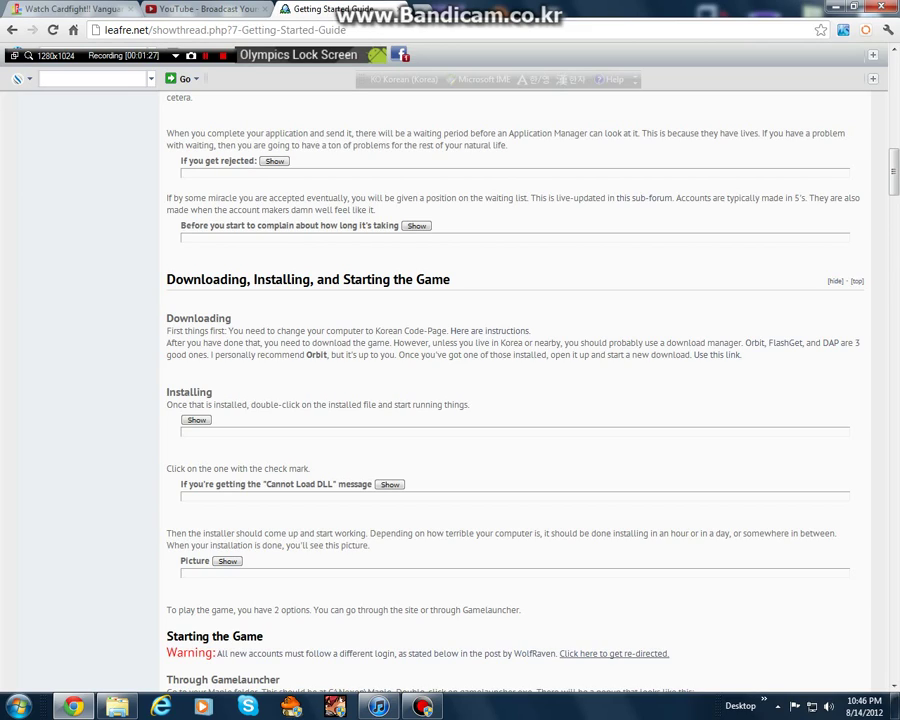
pyautogui.click(18, 706)
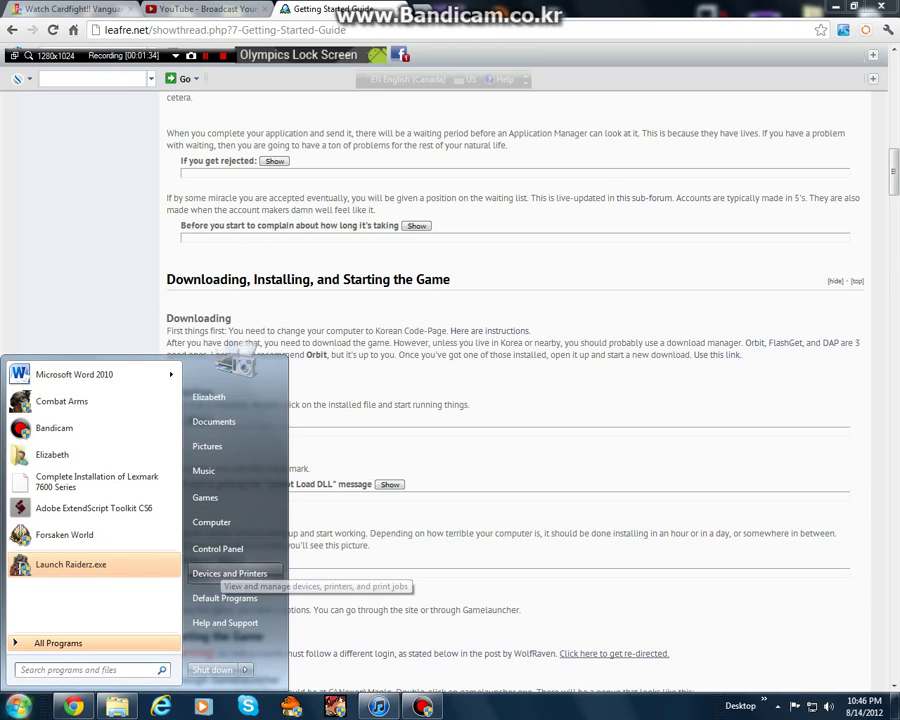
pyautogui.click(215, 549)
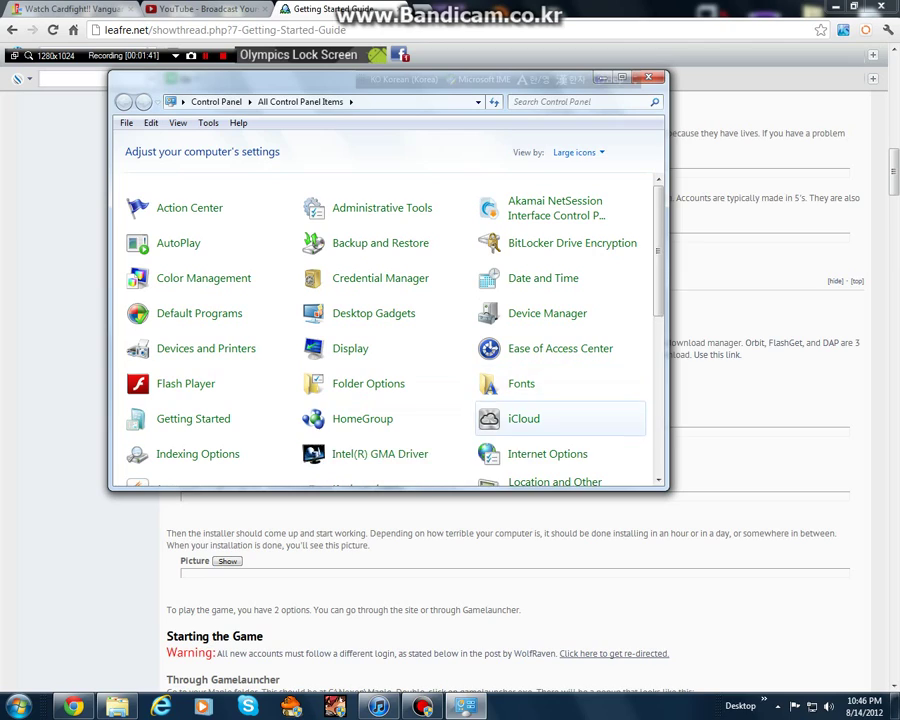
# Leave the Region and Language location as Korea, confirm, and close Control Panel.
pyautogui.scroll(-1, 385, 425)
pyautogui.scroll(-1, 385, 418)
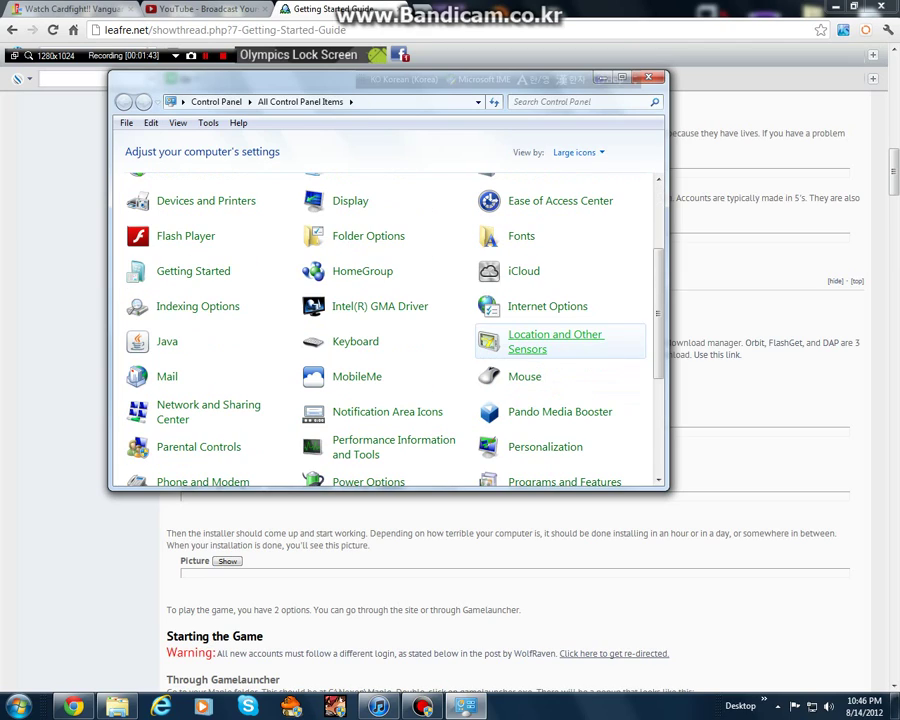
pyautogui.scroll(-2, 385, 418)
pyautogui.scroll(-1, 385, 411)
pyautogui.scroll(-1, 210, 468)
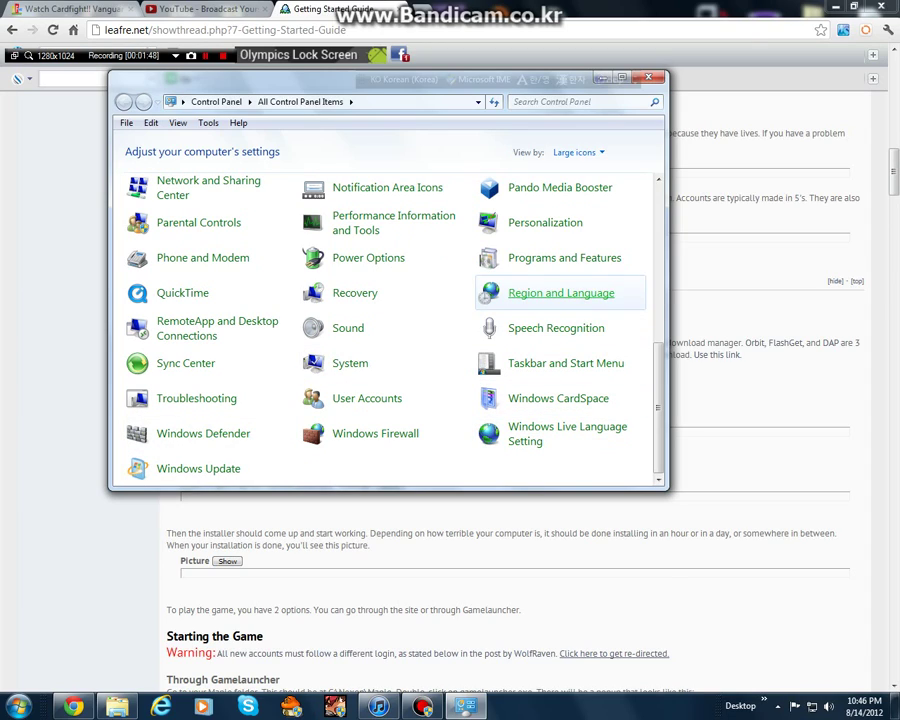
pyautogui.click(560, 293)
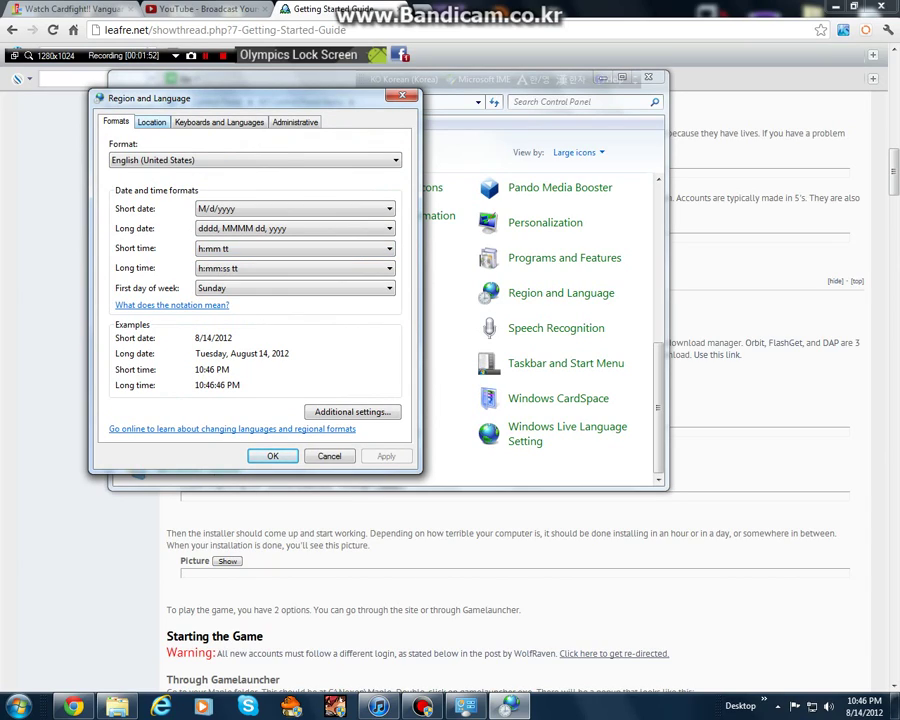
pyautogui.click(151, 121)
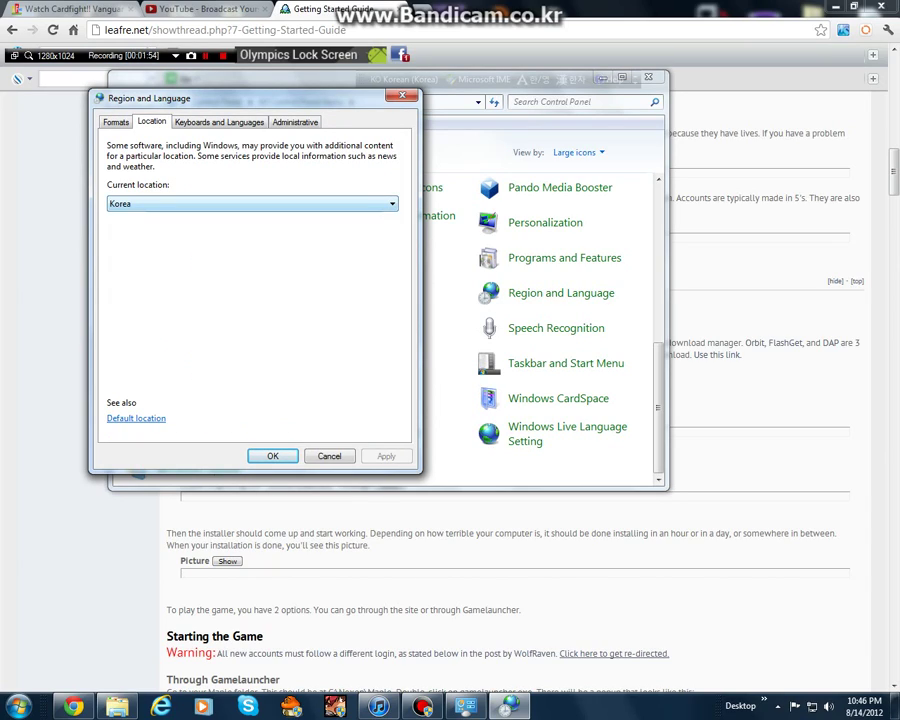
pyautogui.click(250, 203)
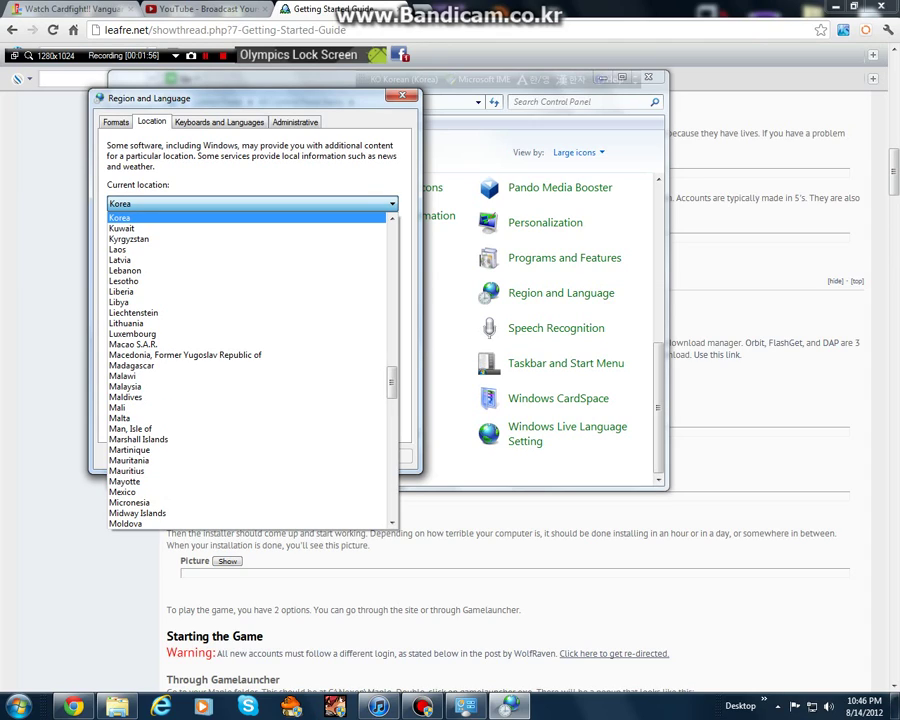
pyautogui.press('Return')
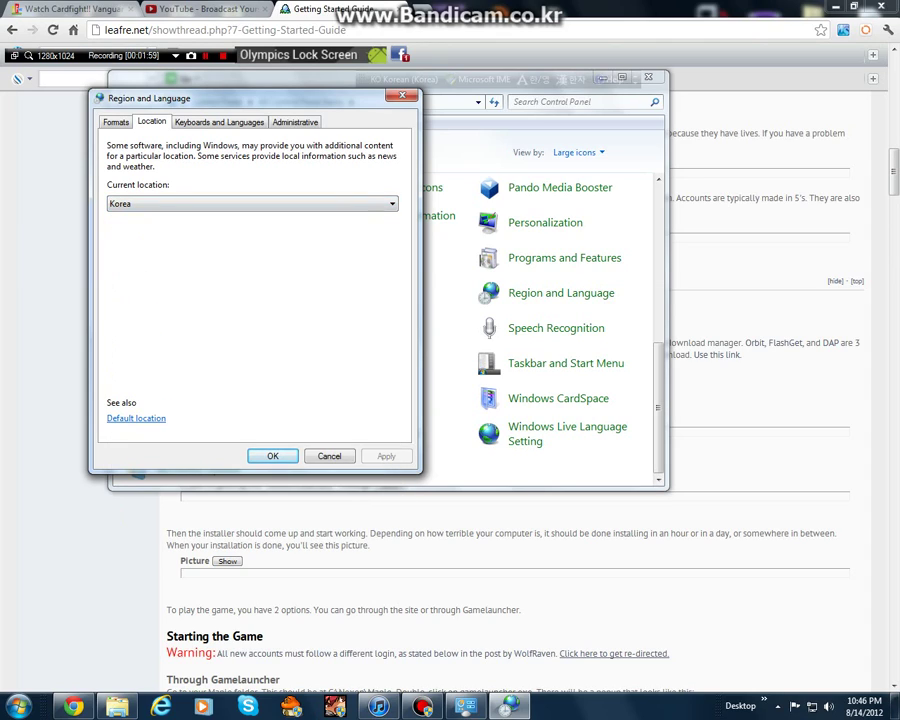
pyautogui.press('Return')
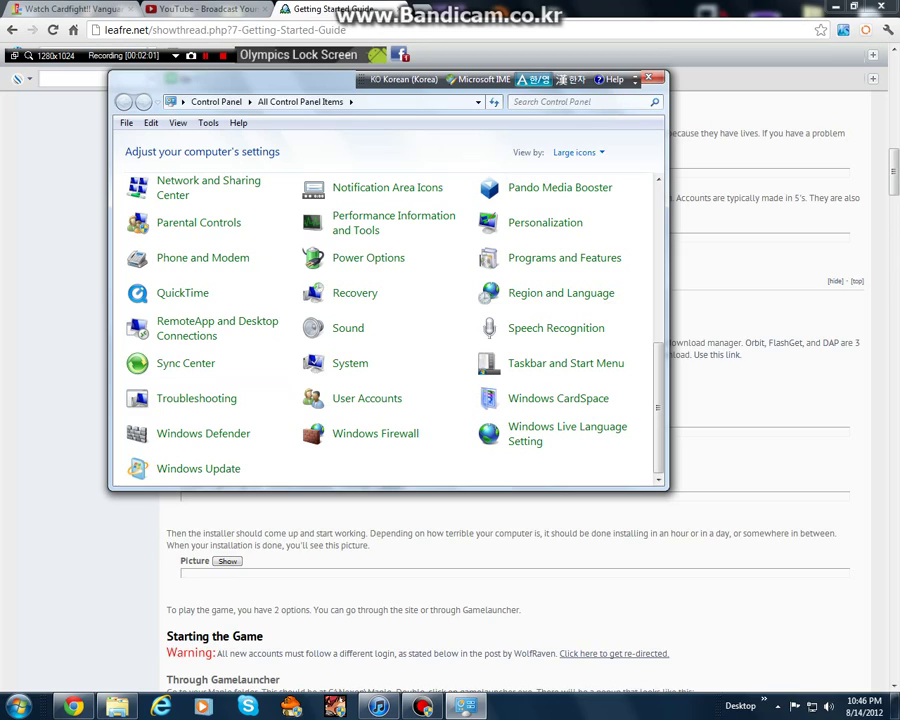
pyautogui.hotkey('alt', 'F4')
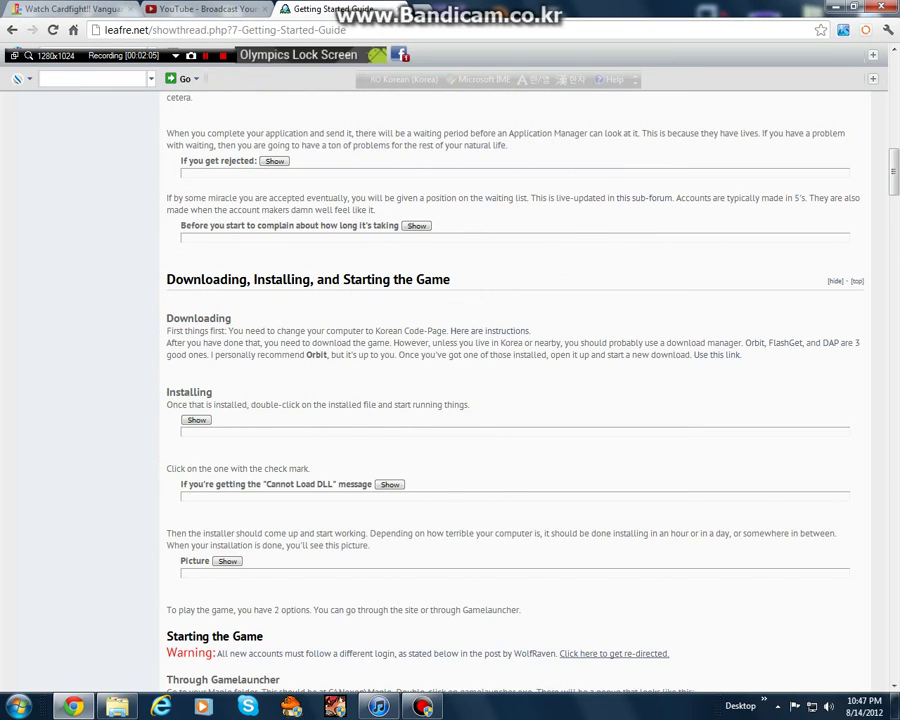
# Show and hide the Installing, installation-complete, Gamelauncher, AhnLab and ending-processes spoilers.
pyautogui.click(196, 419)
pyautogui.click(196, 419)
pyautogui.scroll(-3, 500, 400)
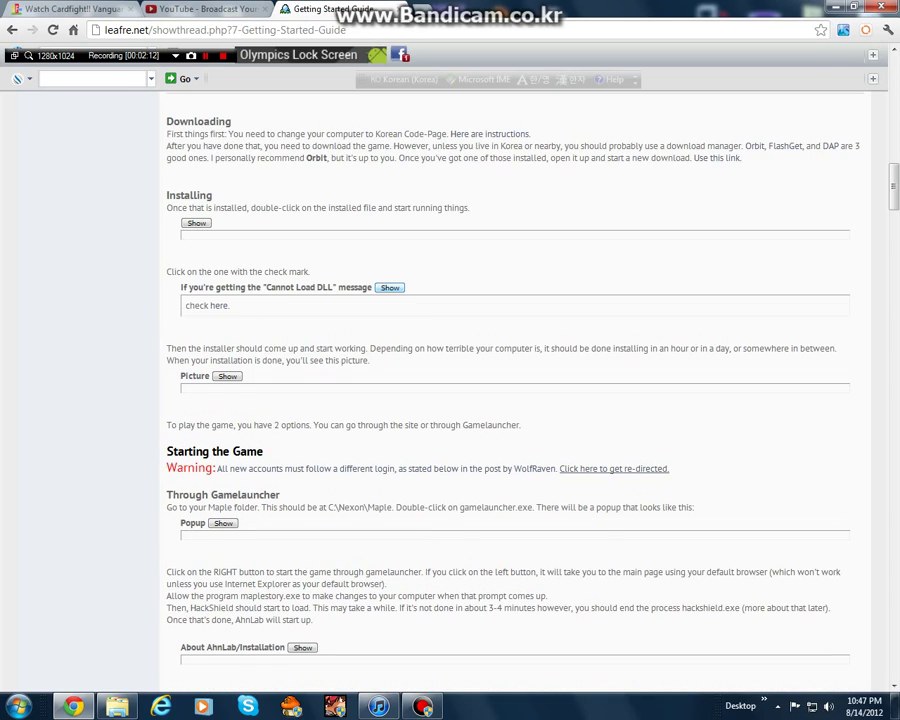
pyautogui.click(228, 364)
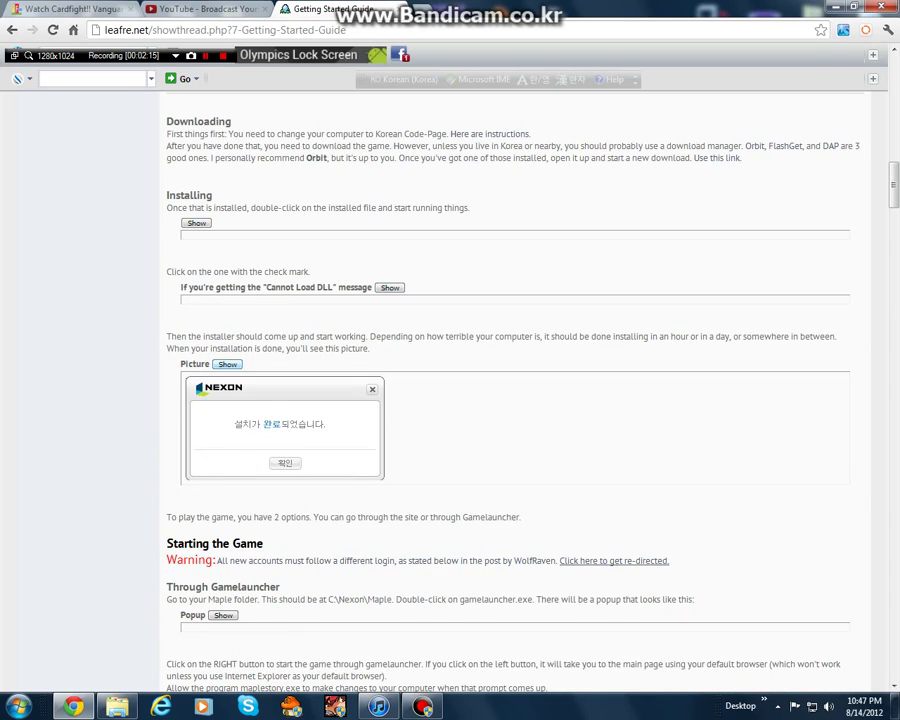
pyautogui.click(228, 364)
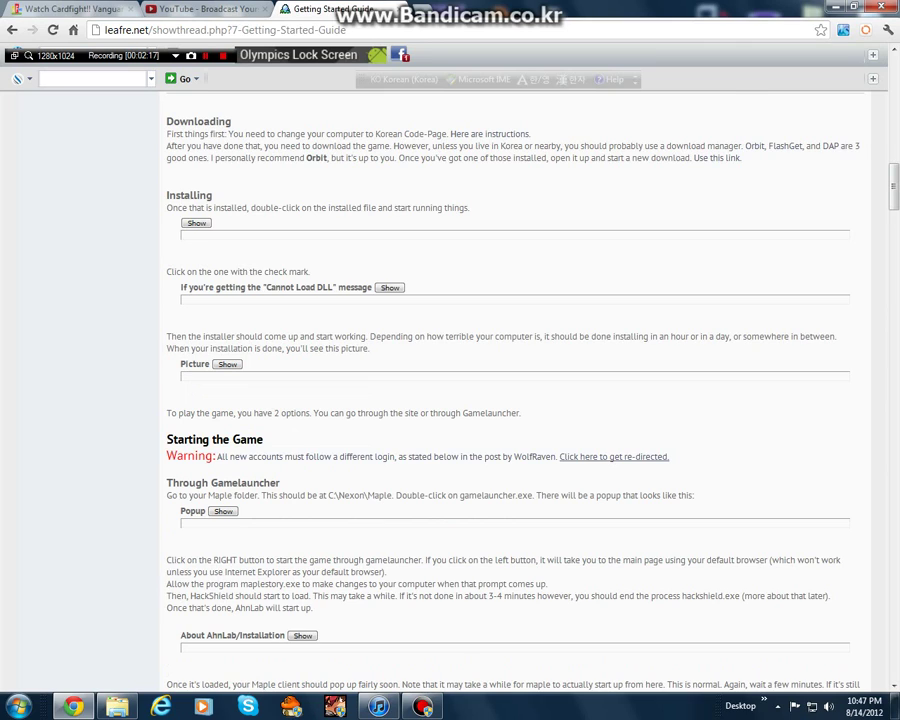
pyautogui.scroll(-3, 510, 390)
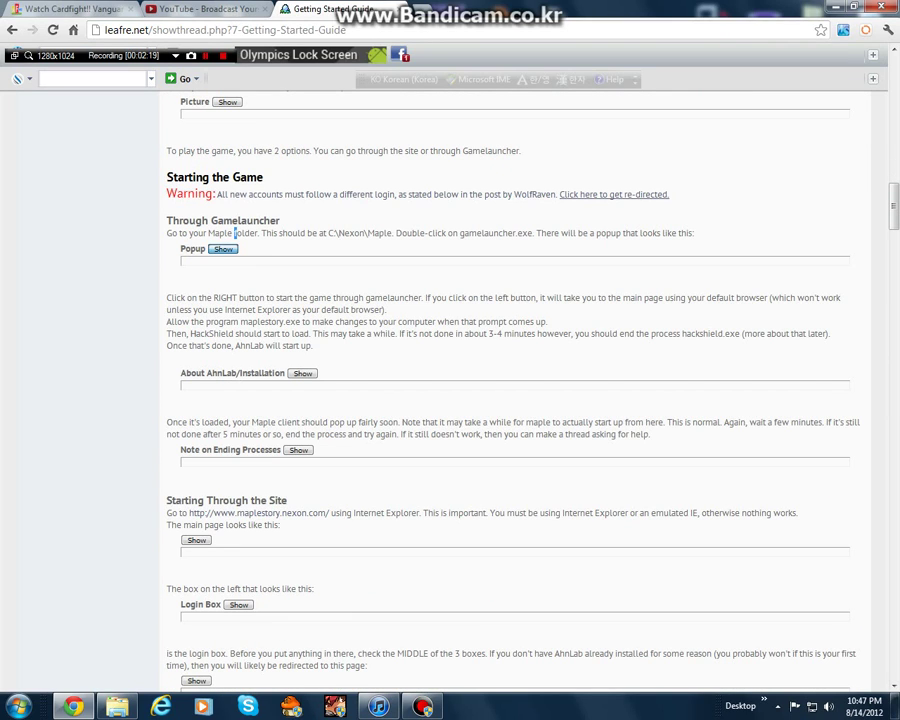
pyautogui.click(223, 249)
pyautogui.click(303, 373)
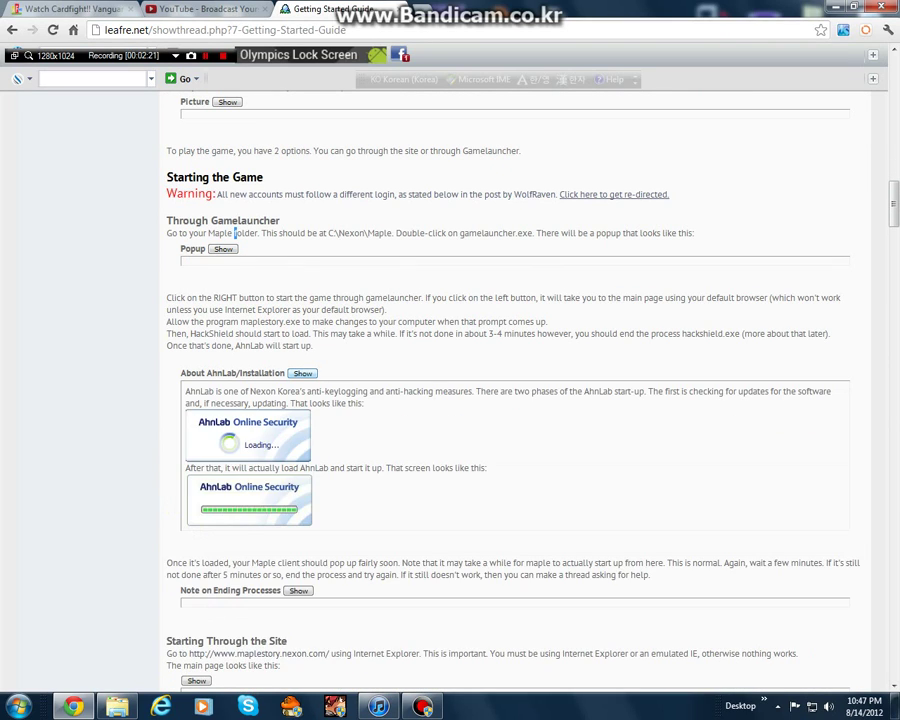
pyautogui.click(303, 373)
pyautogui.click(298, 450)
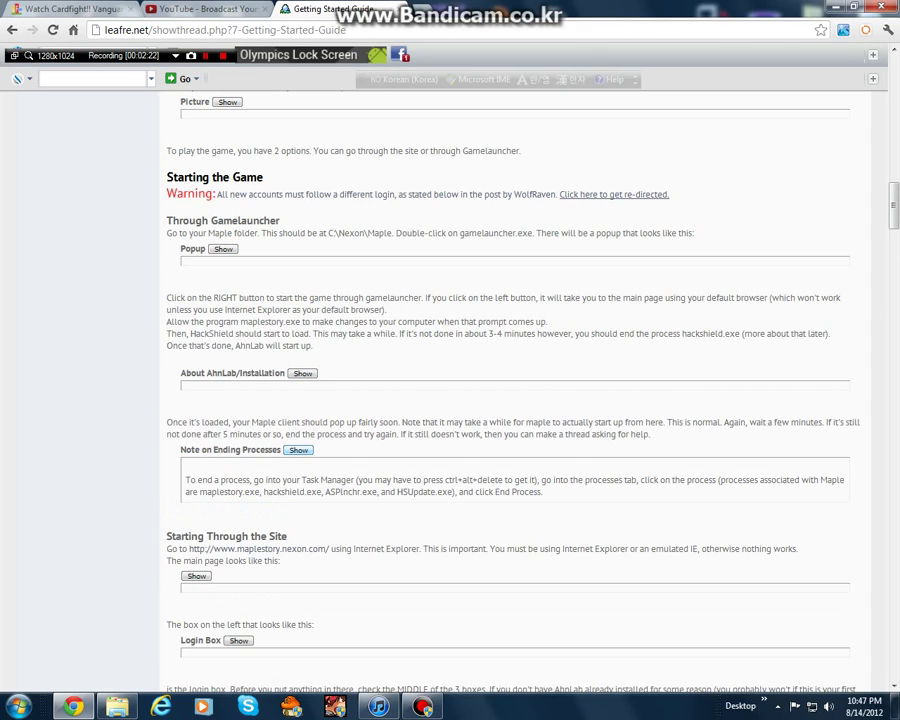
pyautogui.click(298, 450)
# Toggle the main page, login box, AhnLab Online Security and redirect page screenshots.
pyautogui.click(196, 540)
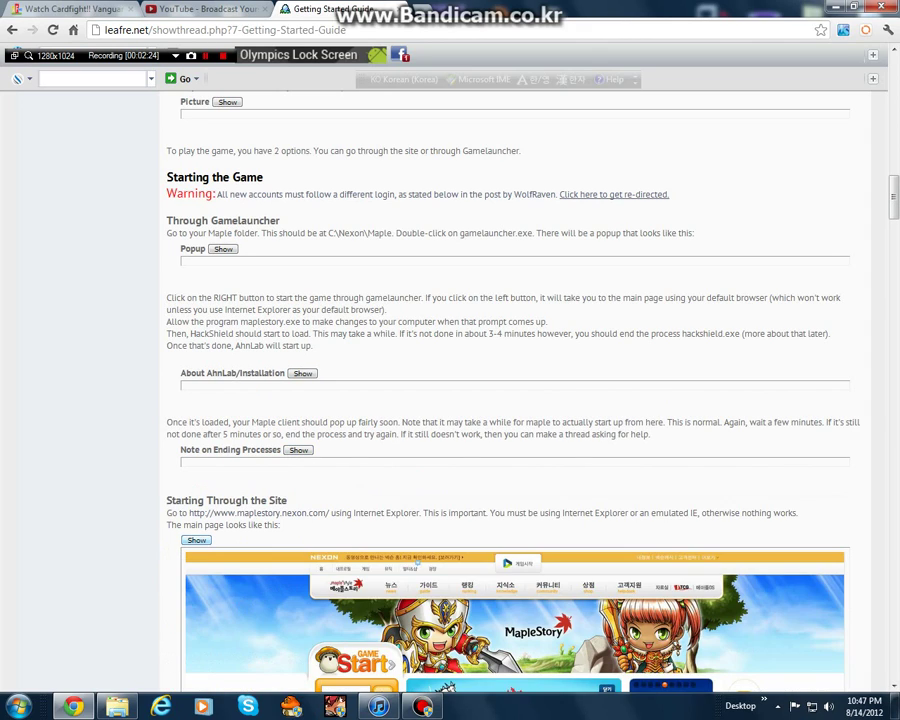
pyautogui.scroll(-4, 500, 400)
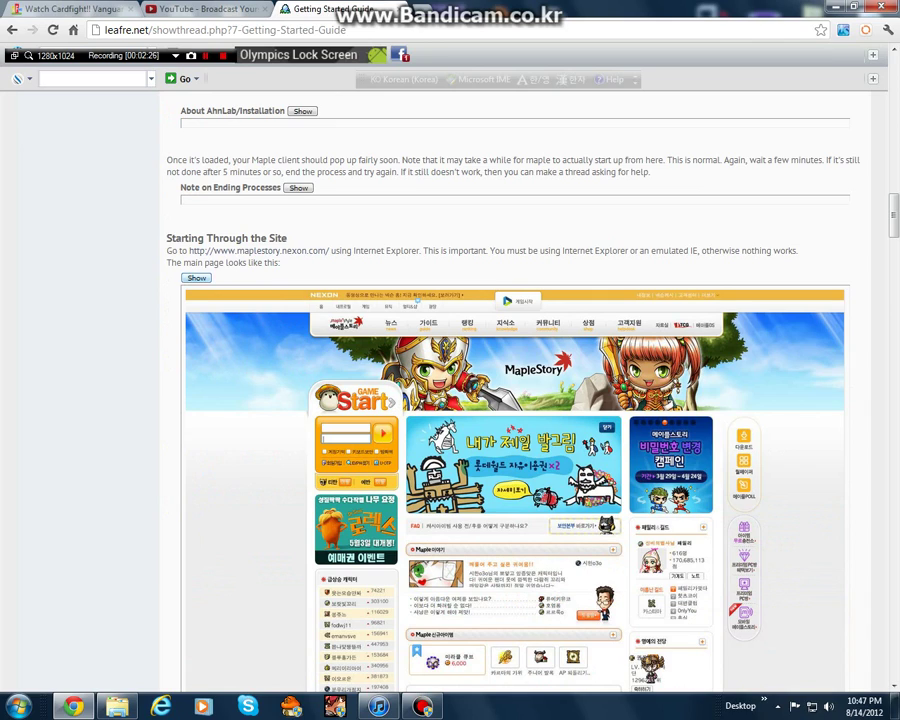
pyautogui.click(196, 277)
pyautogui.click(196, 418)
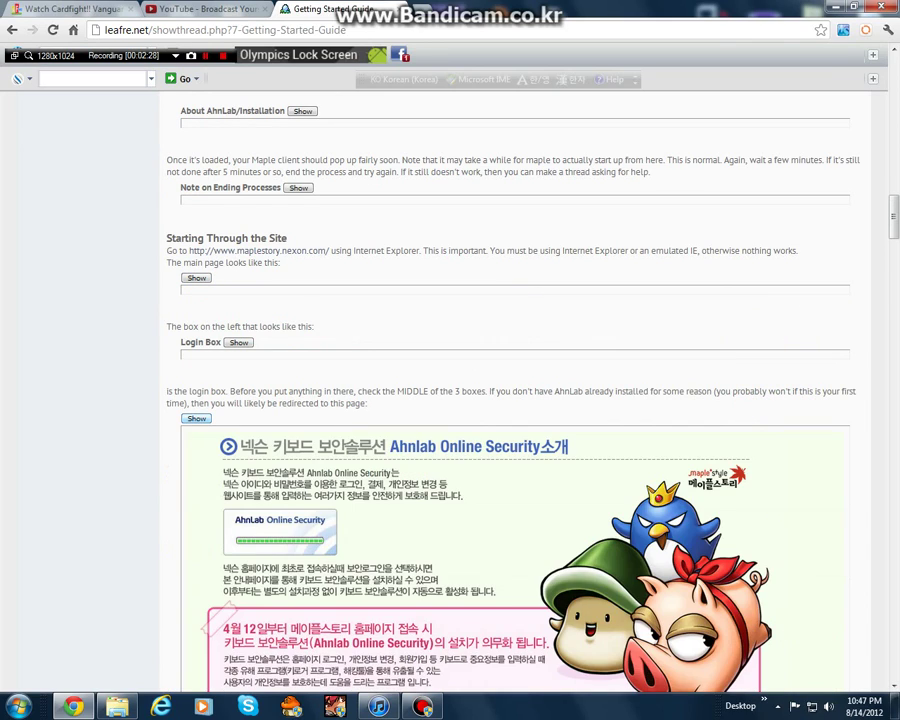
pyautogui.scroll(-3, 500, 400)
pyautogui.click(256, 298)
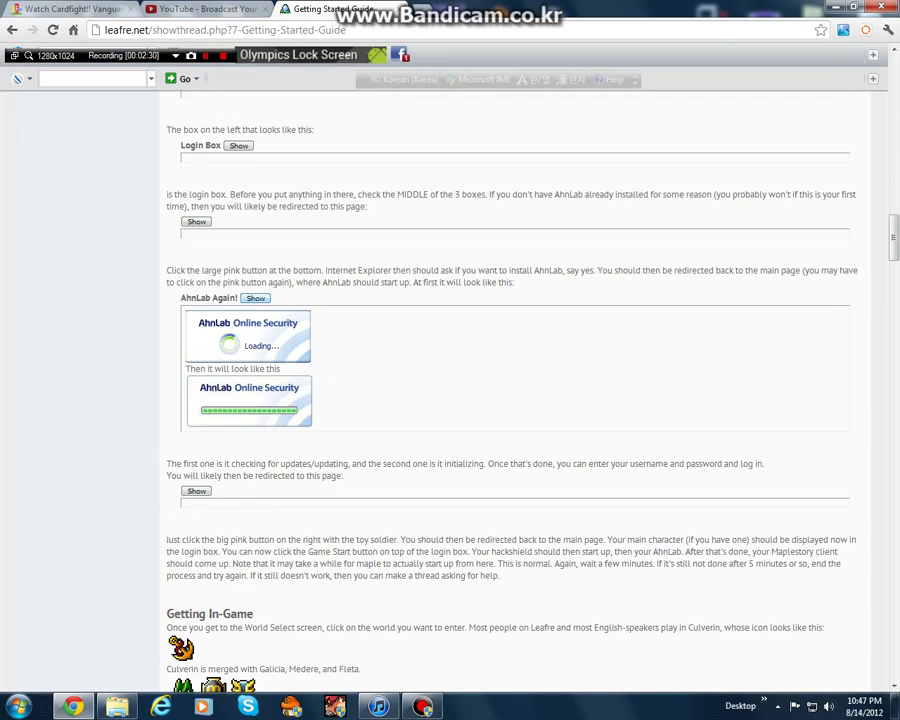
pyautogui.click(196, 374)
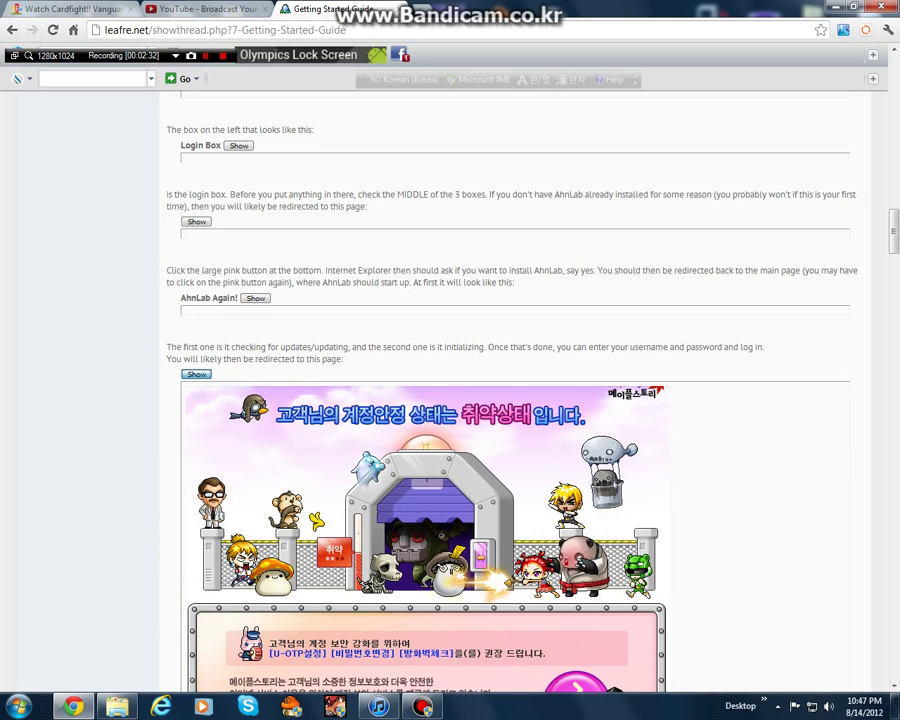
pyautogui.click(196, 374)
# Collapse, reopen, and collapse again the Character Select screenshot.
pyautogui.scroll(-2, 500, 400)
pyautogui.scroll(-2, 500, 400)
pyautogui.click(196, 349)
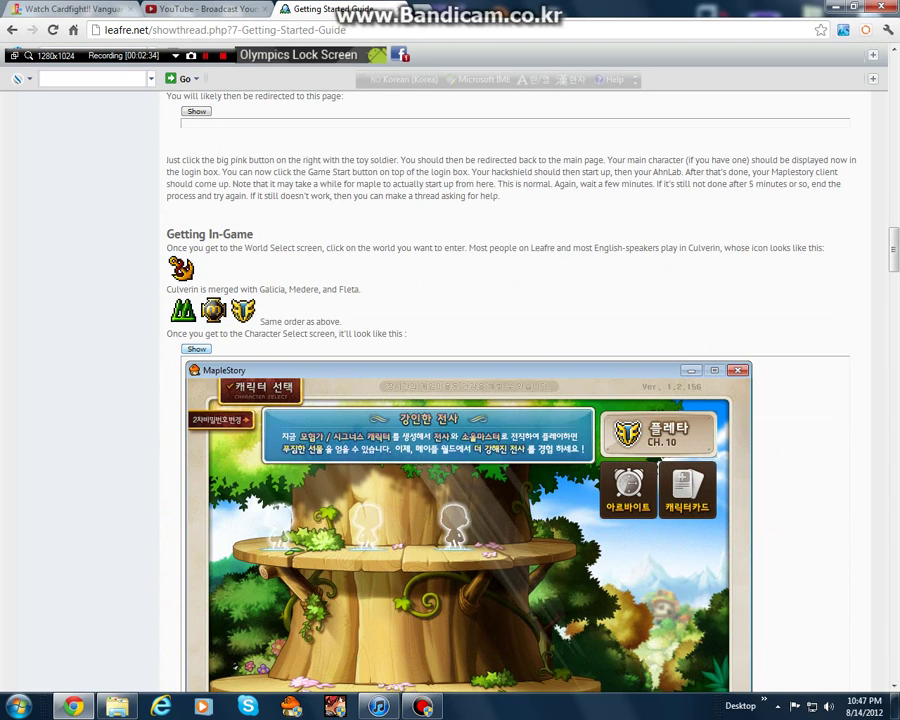
pyautogui.click(196, 349)
pyautogui.scroll(-3, 196, 349)
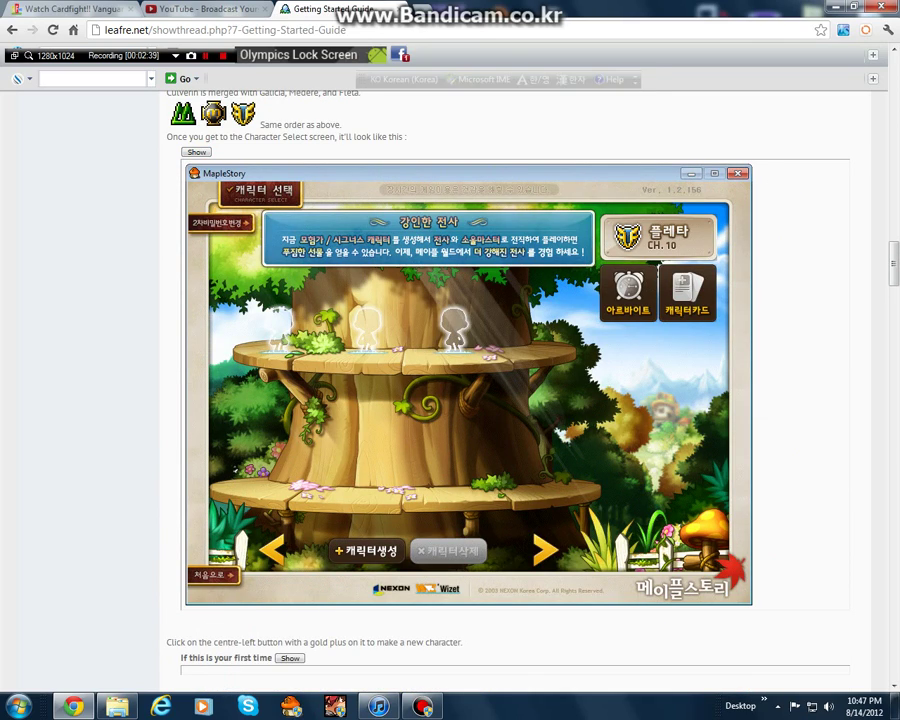
pyautogui.click(196, 152)
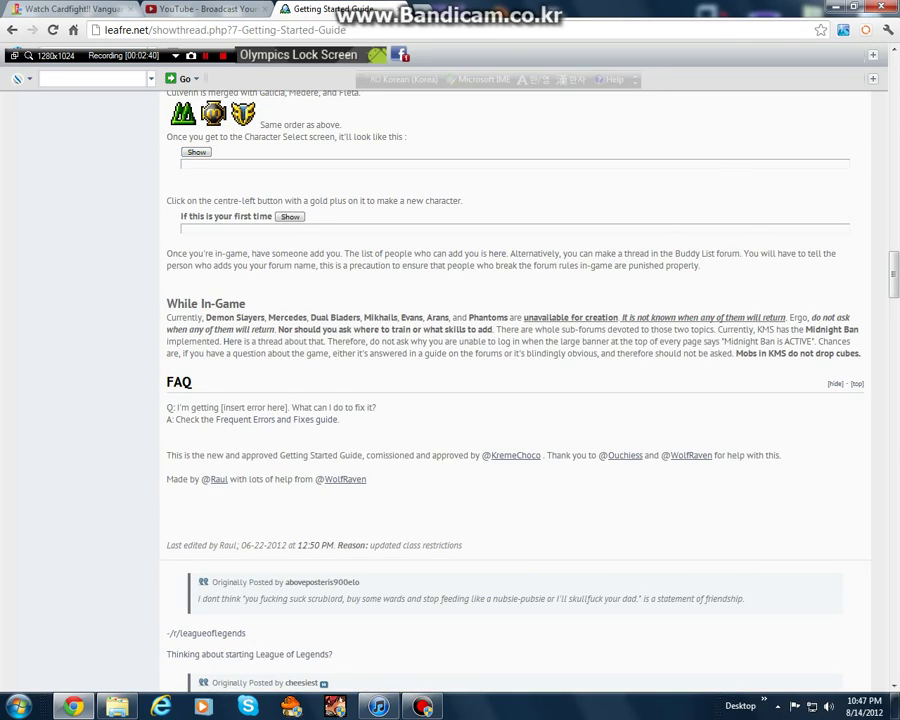
# Scroll back up through the Getting Started Guide.
pyautogui.scroll(-2, 250, 340)
pyautogui.scroll(-3, 250, 340)
pyautogui.scroll(4, 250, 340)
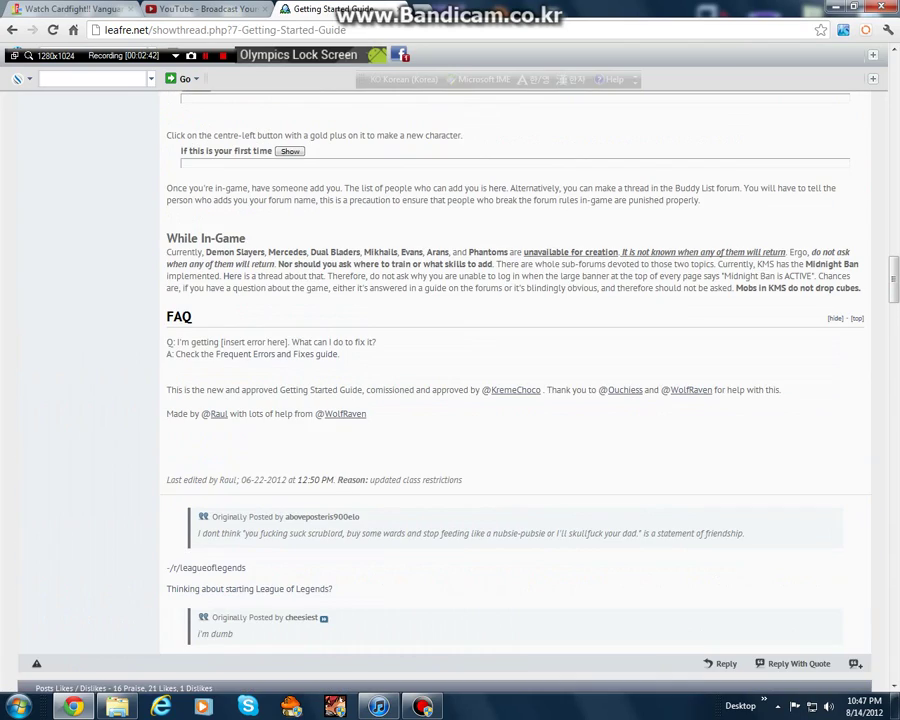
pyautogui.scroll(2, 450, 380)
pyautogui.scroll(4, 450, 380)
pyautogui.scroll(7, 450, 380)
pyautogui.scroll(5, 450, 380)
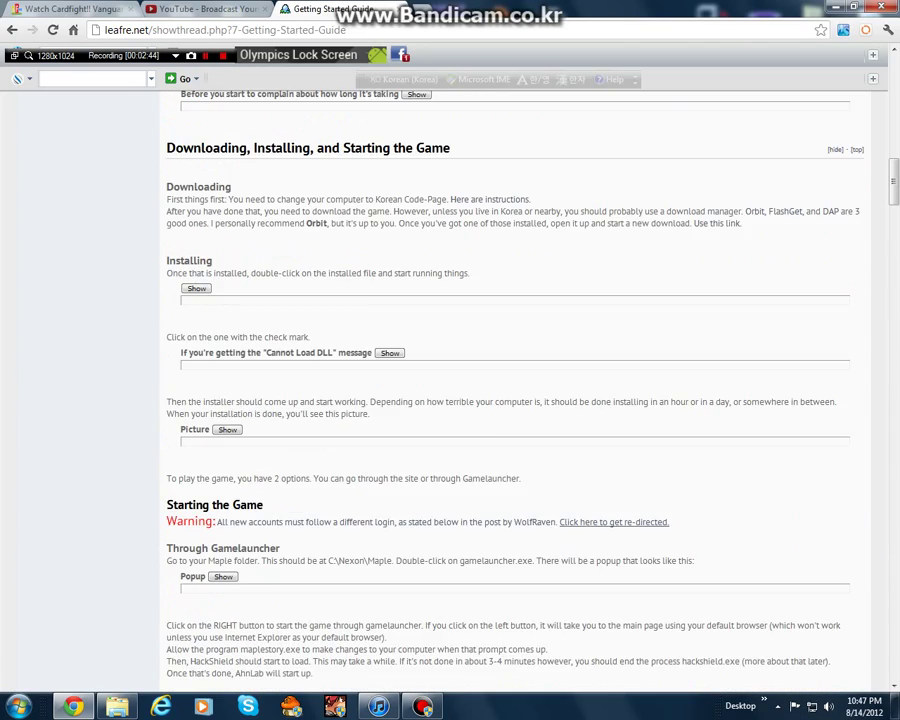
pyautogui.scroll(1, 450, 380)
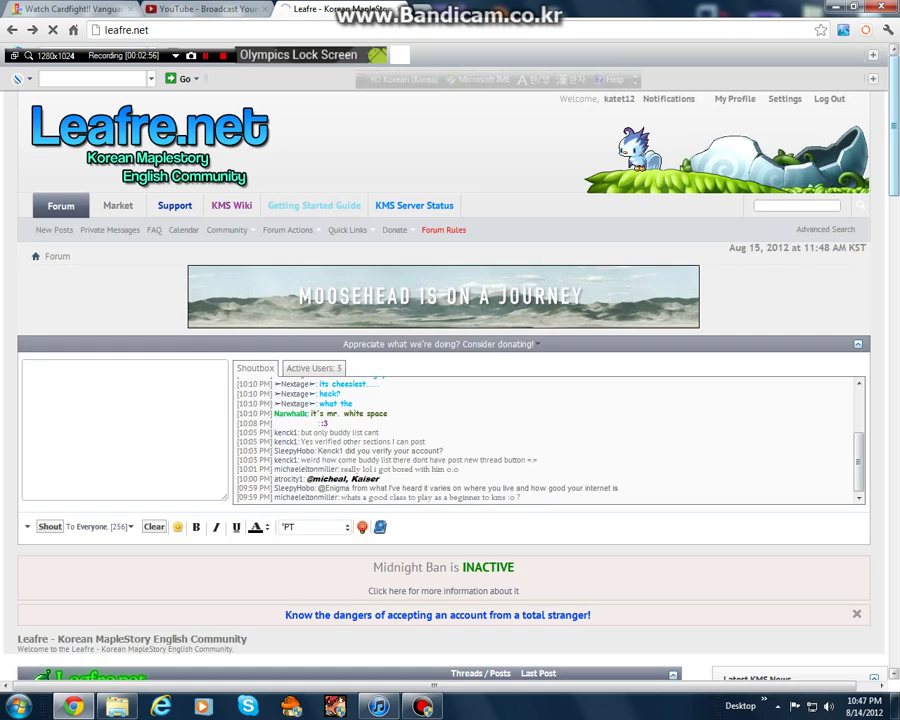
# Open 'Apply for a Maple ID here' under KMS Registration and read through its disclaimer rules.
pyautogui.scroll(-5, 450, 400)
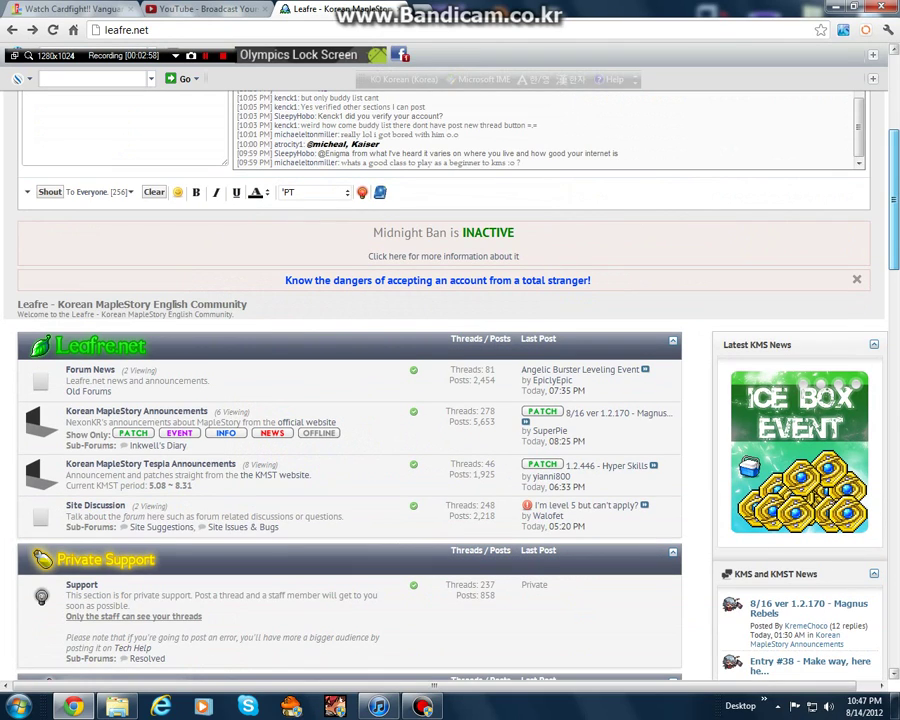
pyautogui.scroll(-6, 560, 328)
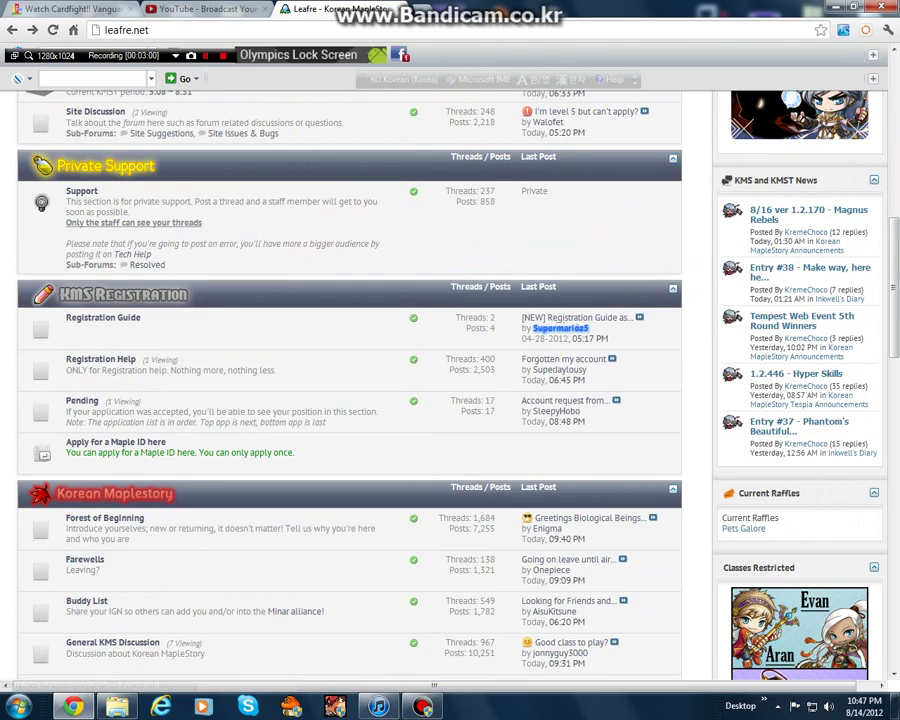
pyautogui.click(112, 442)
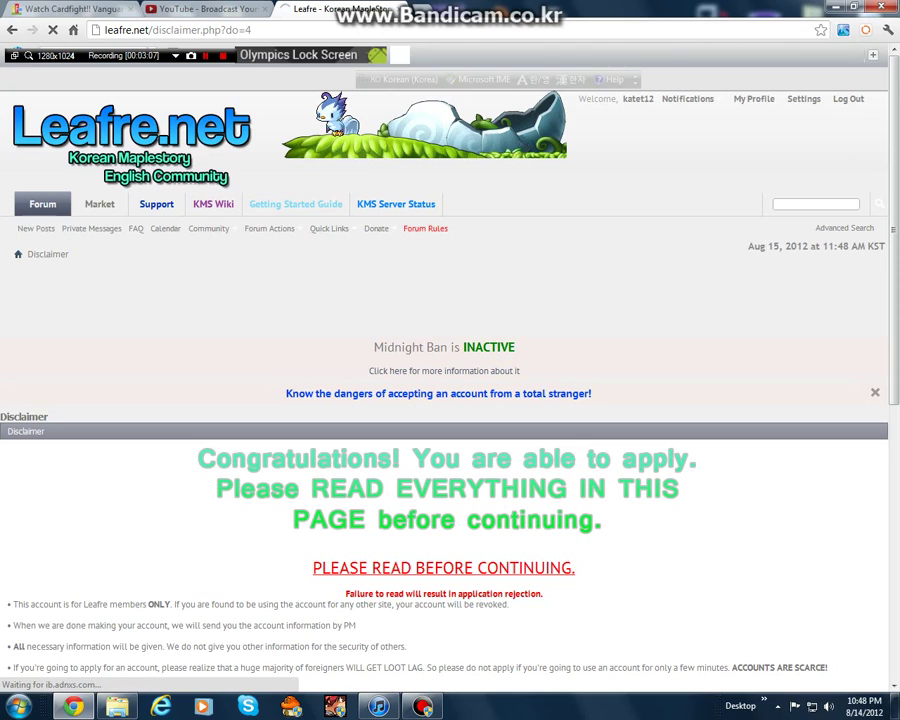
pyautogui.scroll(-3, 450, 400)
pyautogui.scroll(-3, 450, 400)
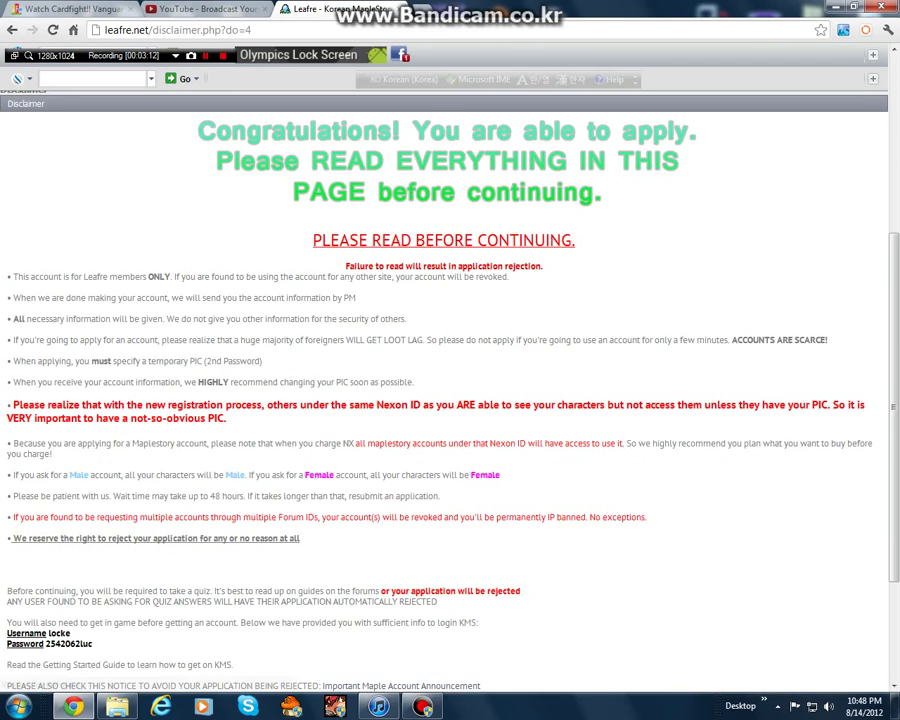
pyautogui.scroll(-2, 450, 400)
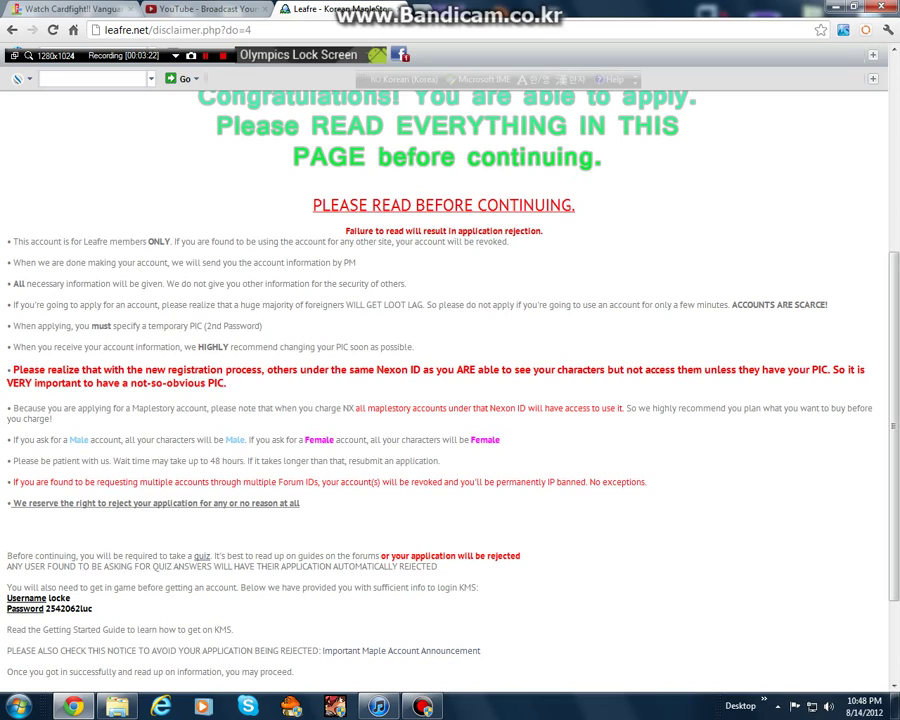
pyautogui.scroll(-3, 445, 390)
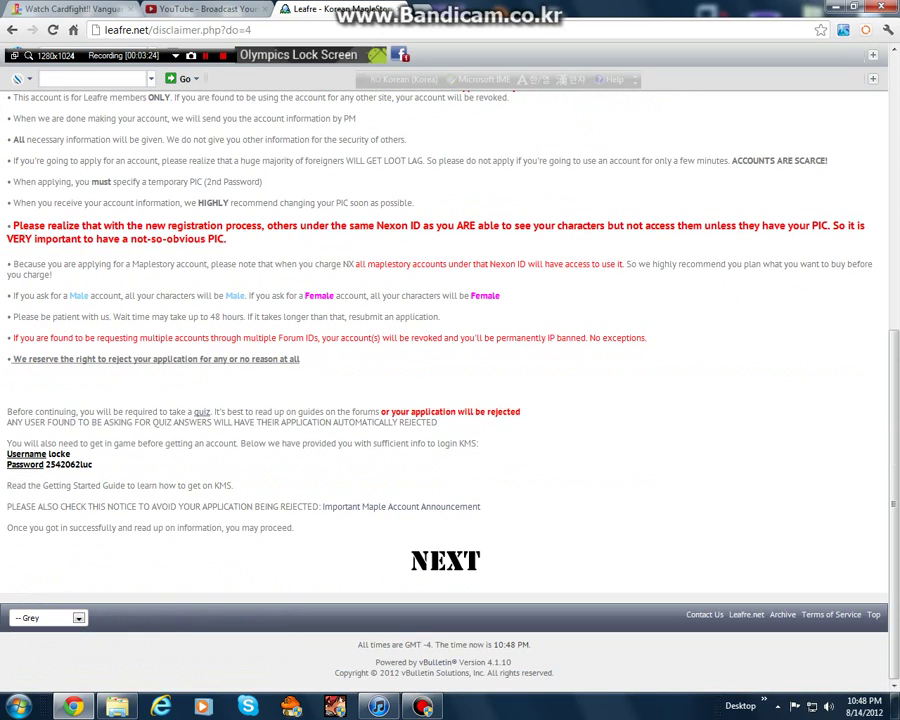
pyautogui.moveTo(93, 464); pyautogui.dragTo(60, 464)
pyautogui.moveTo(60, 464); pyautogui.dragTo(40, 476)
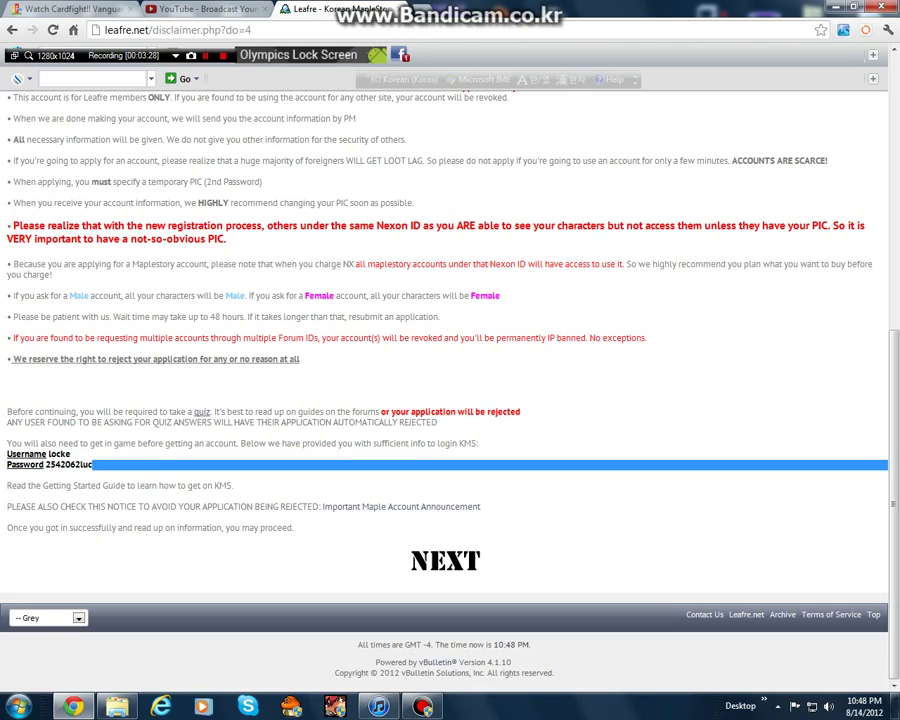
pyautogui.click(40, 476)
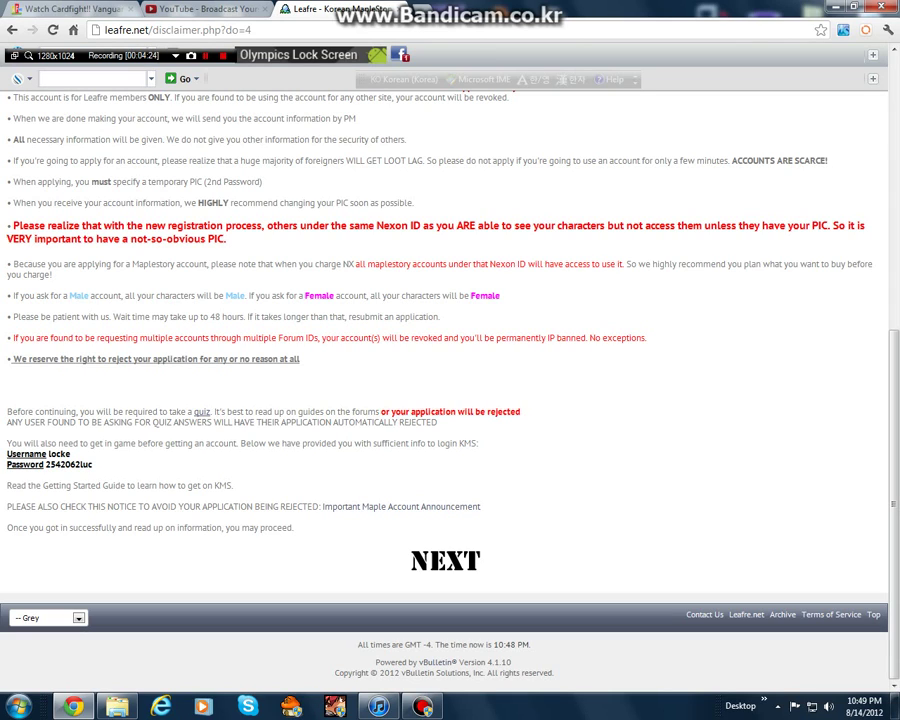
# View the Korean keyboard layout image in Photo Viewer, then switch back to the Leafre disclaimer.
pyautogui.press('super+Down')
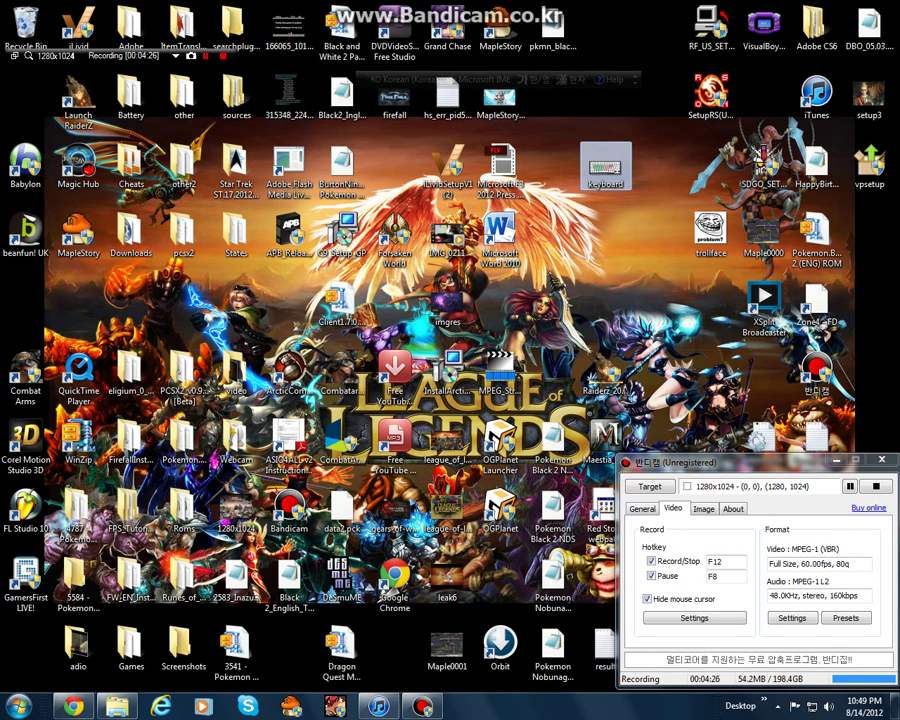
pyautogui.press('Return')
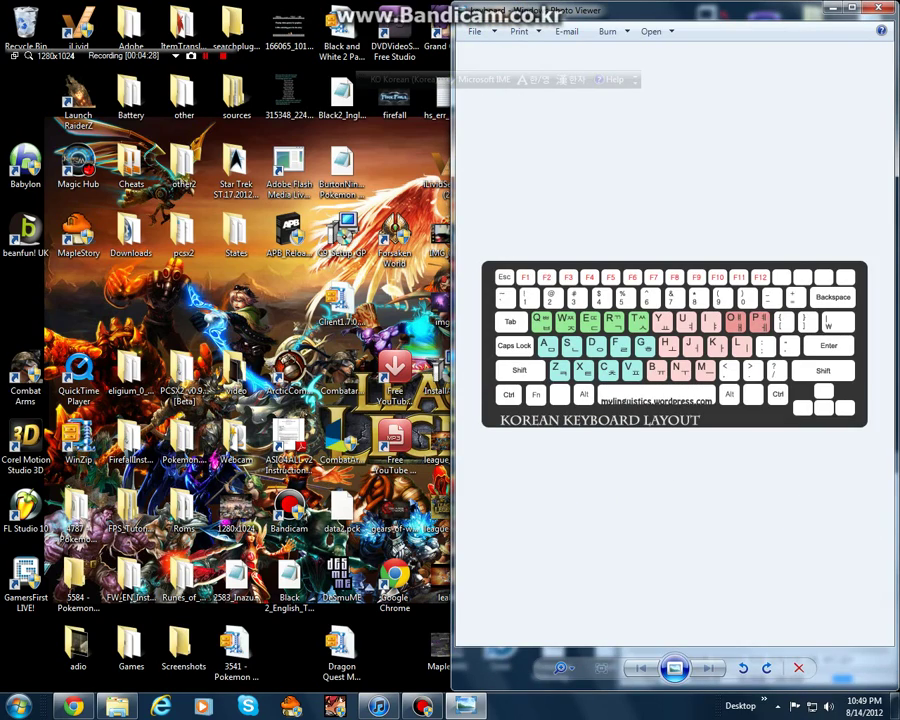
pyautogui.press('Left')
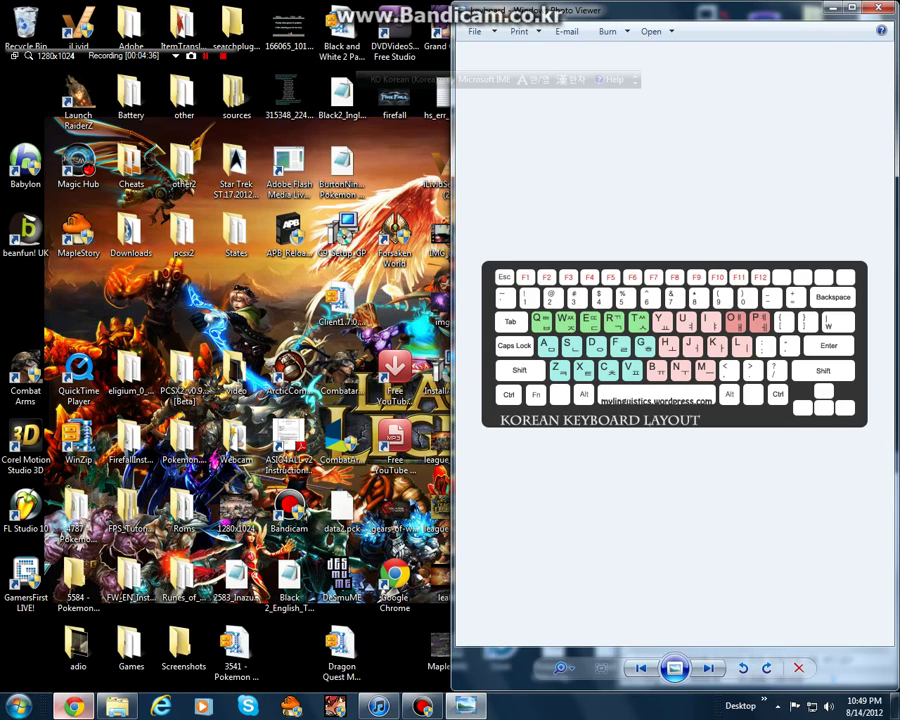
pyautogui.hotkey('alt', 'Tab')
pyautogui.scroll(2, 450, 400)
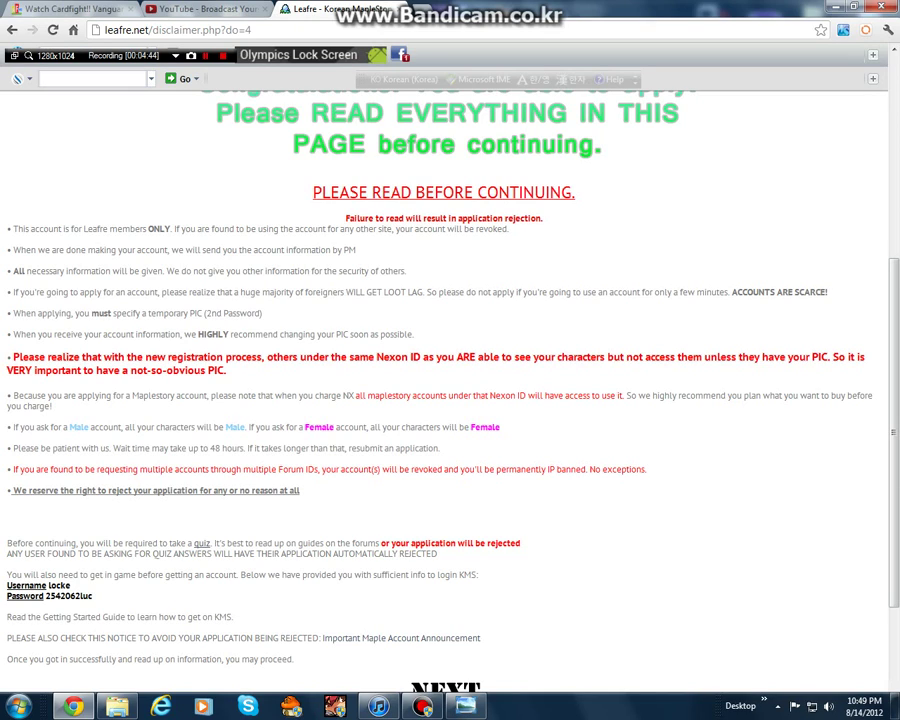
# Return to the Leafre.net forum home page, browse its list, and open a new browser tab.
pyautogui.scroll(4, 450, 390)
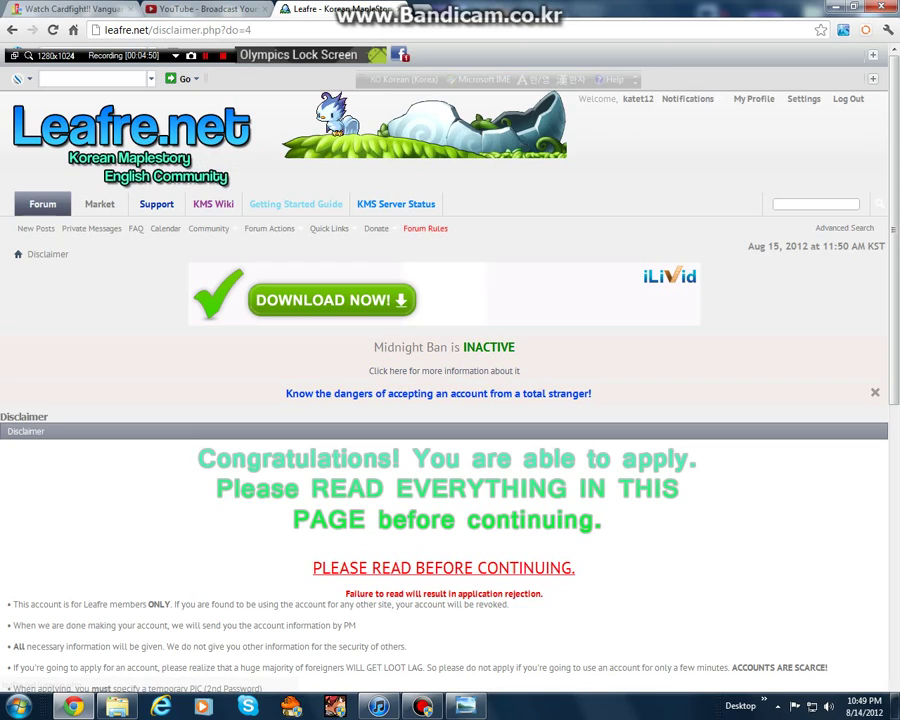
pyautogui.click(130, 130)
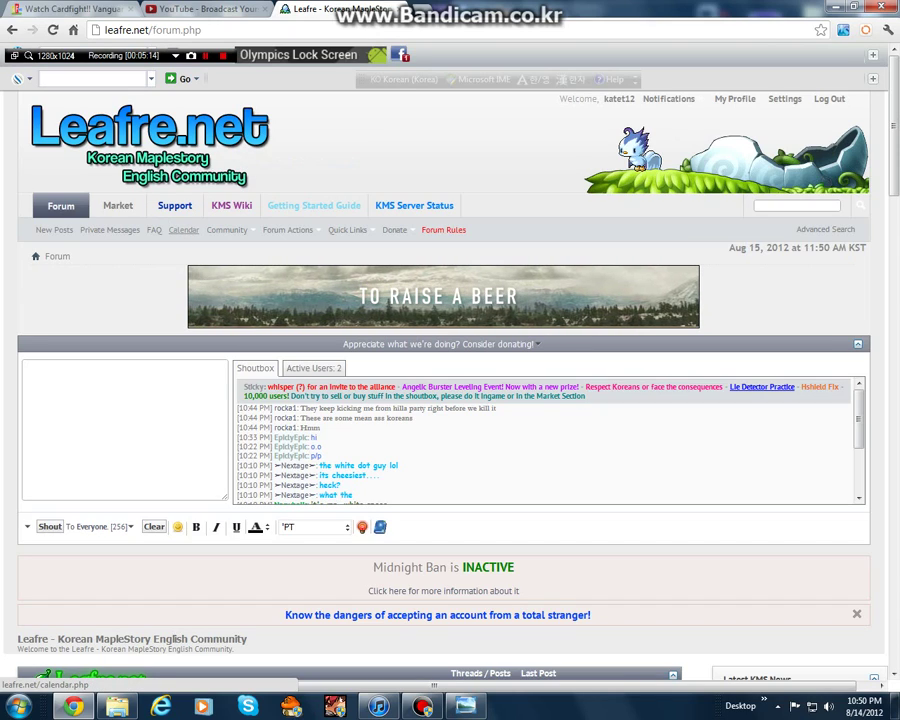
pyautogui.scroll(-2, 183, 229)
pyautogui.scroll(-3, 183, 229)
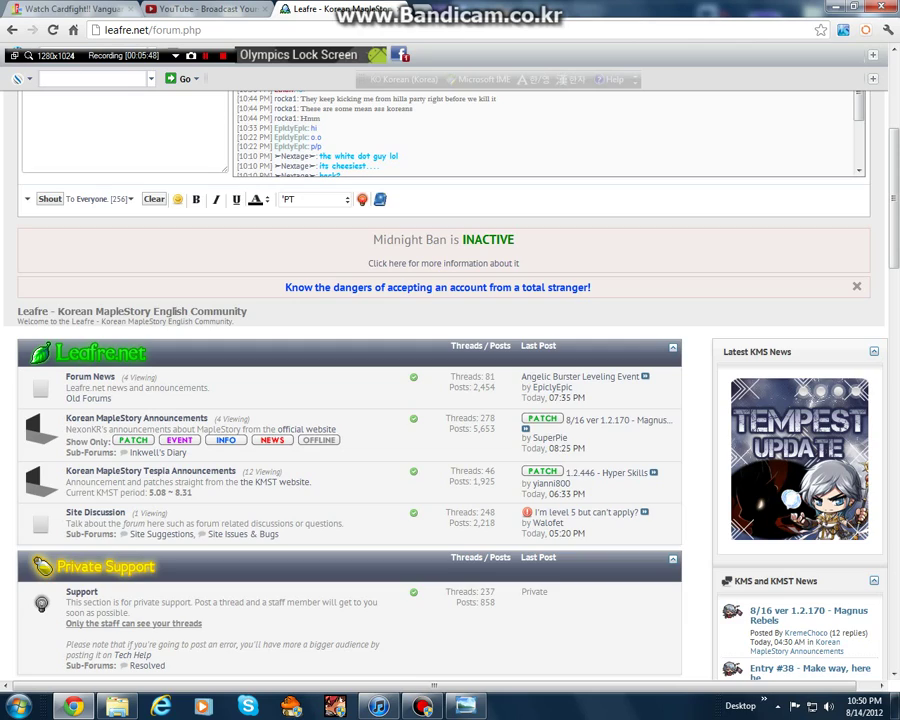
pyautogui.scroll(3, 450, 400)
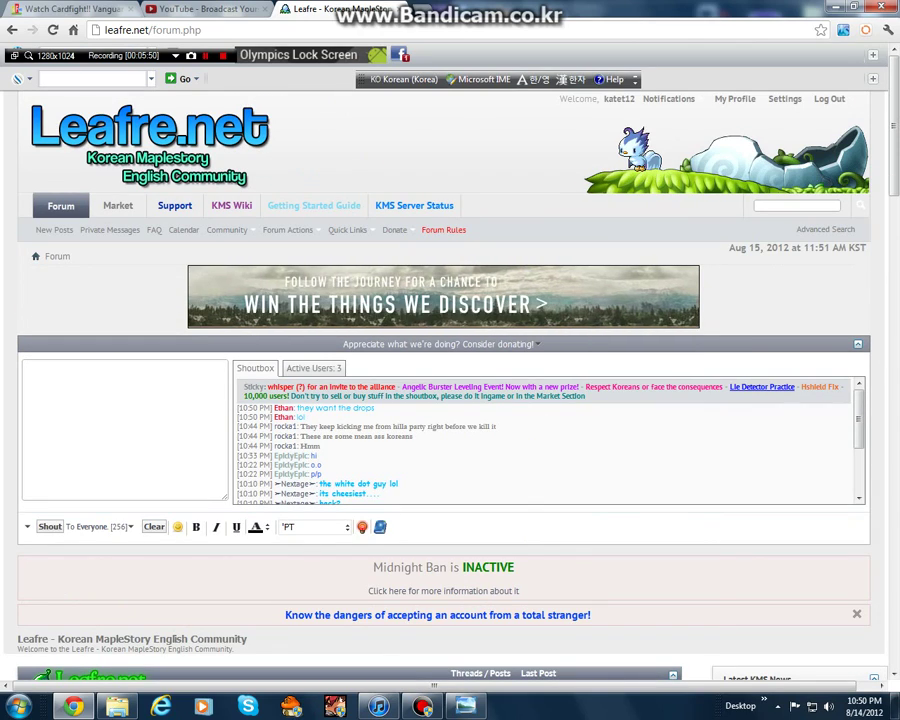
pyautogui.hotkey('ctrl', 't')
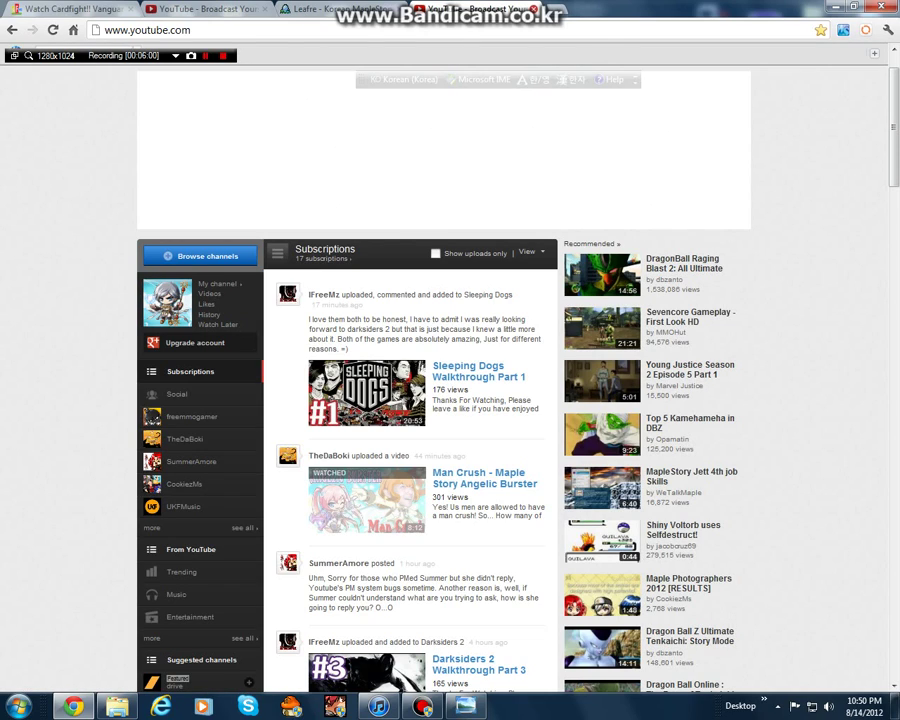
# Switch from YouTube back to the Leafre.net forum tab.
pyautogui.hotkey('ctrl', 'Tab')
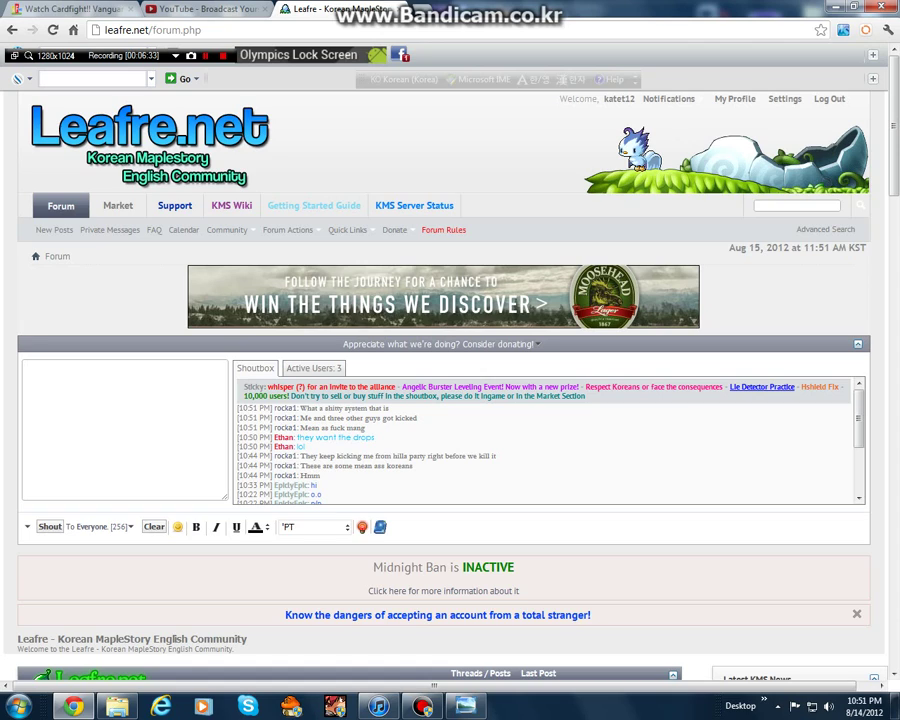
pyautogui.scroll(-3, 443, 400)
pyautogui.scroll(-2, 443, 400)
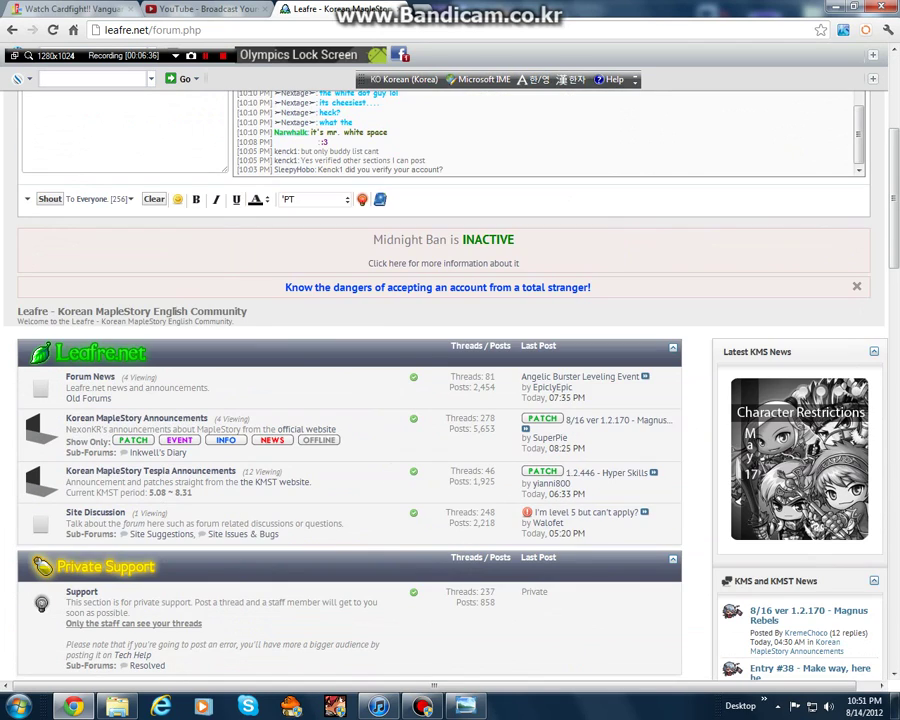
pyautogui.scroll(-3, 147, 404)
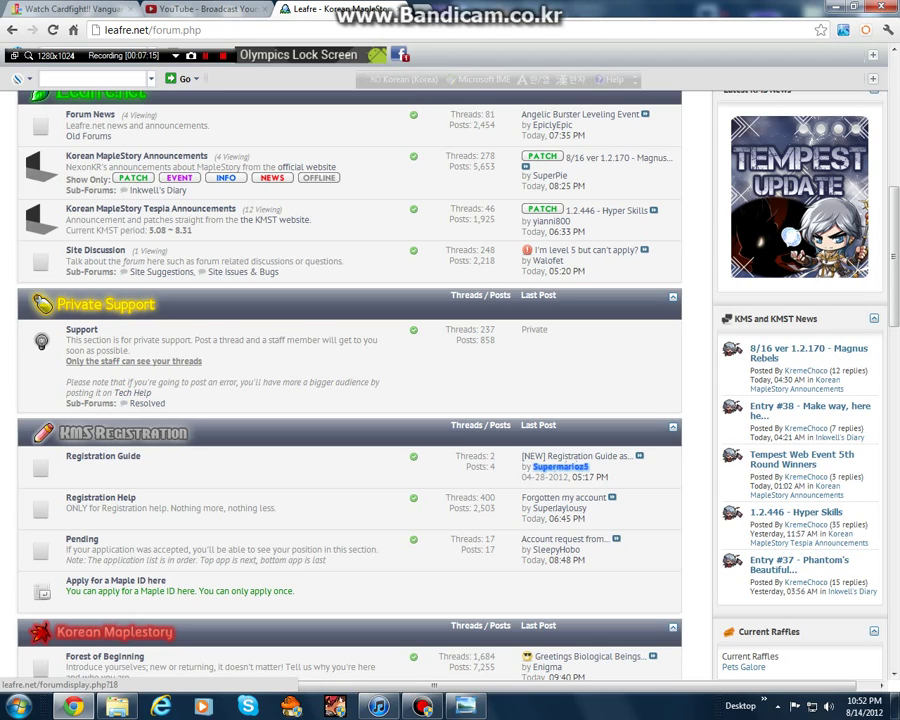
pyautogui.scroll(1, 350, 380)
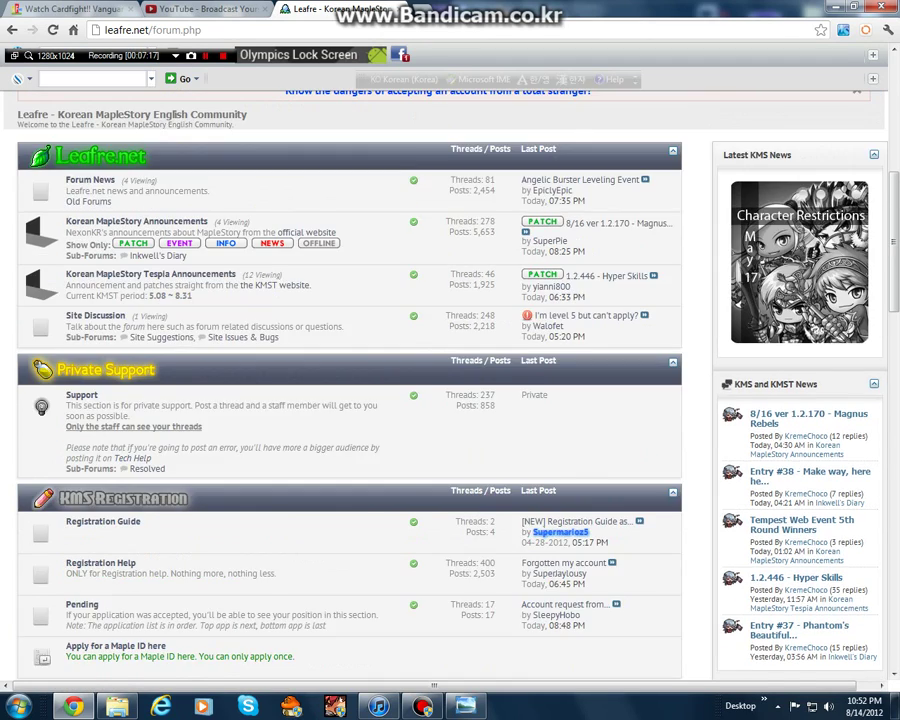
pyautogui.scroll(3, 450, 380)
pyautogui.scroll(1, 450, 380)
pyautogui.scroll(2, 450, 380)
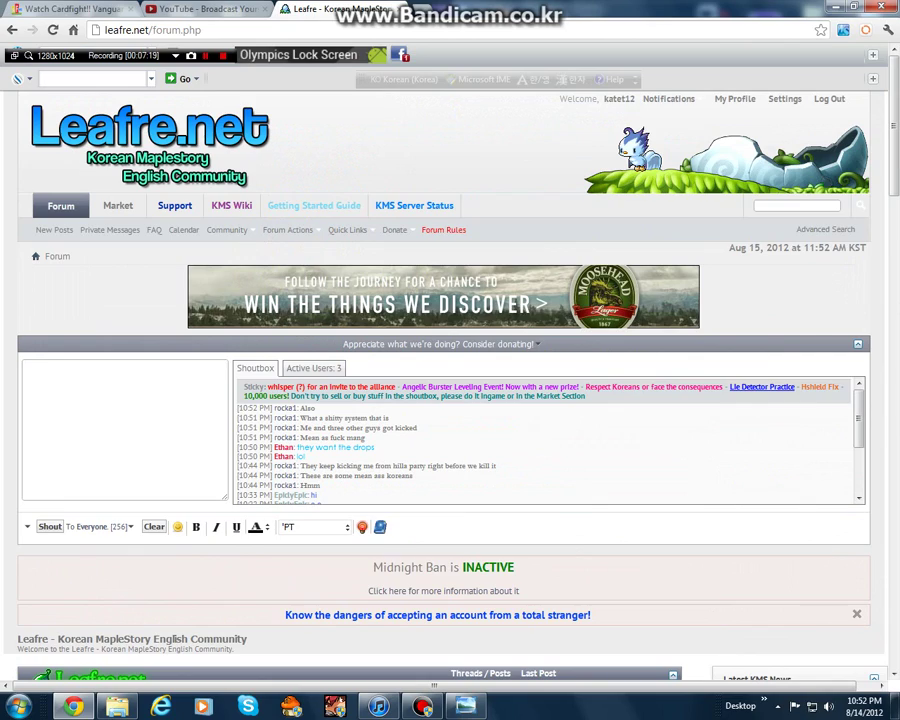